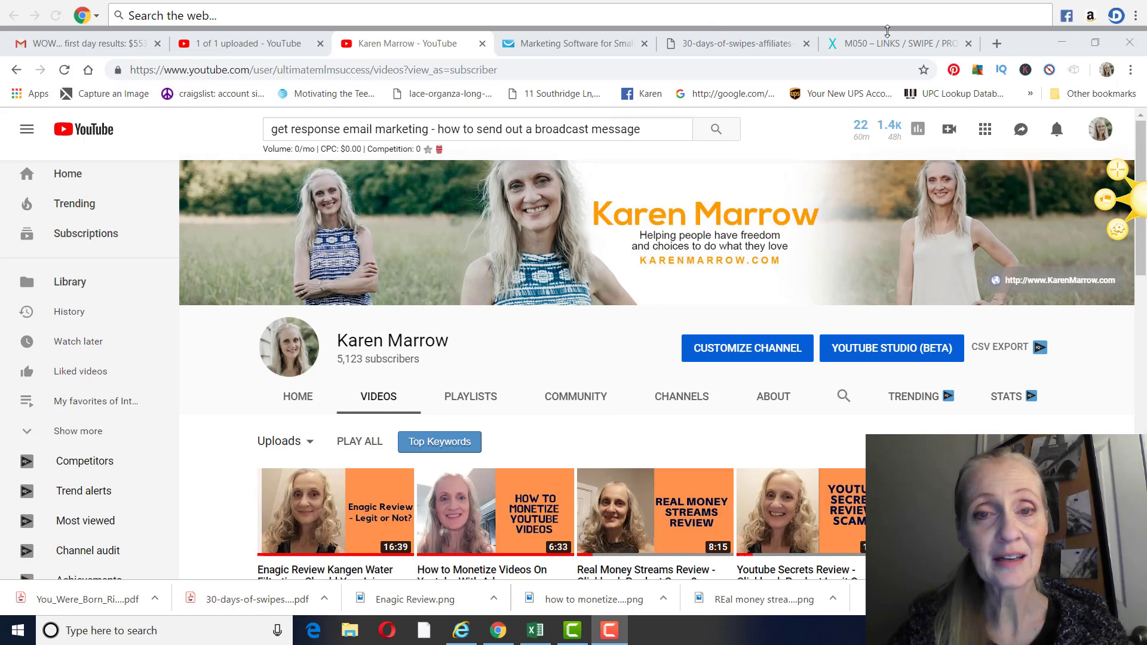
Sign in to GetResponse and start a new newsletter from the dashboard's Quick actions
click(583, 44)
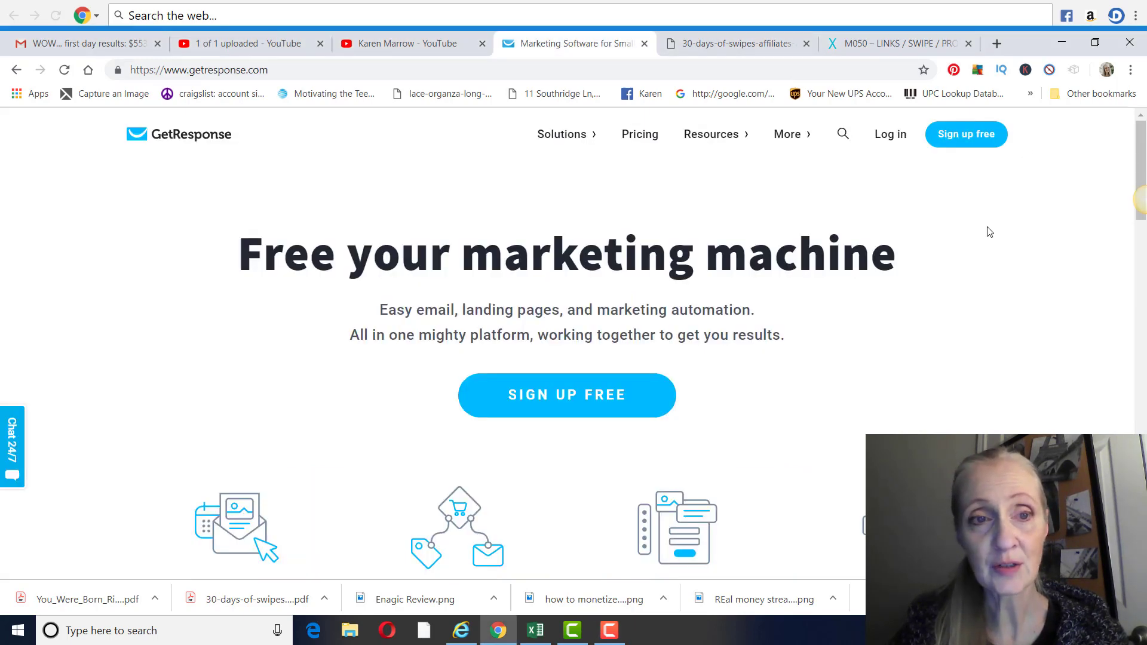
click(893, 137)
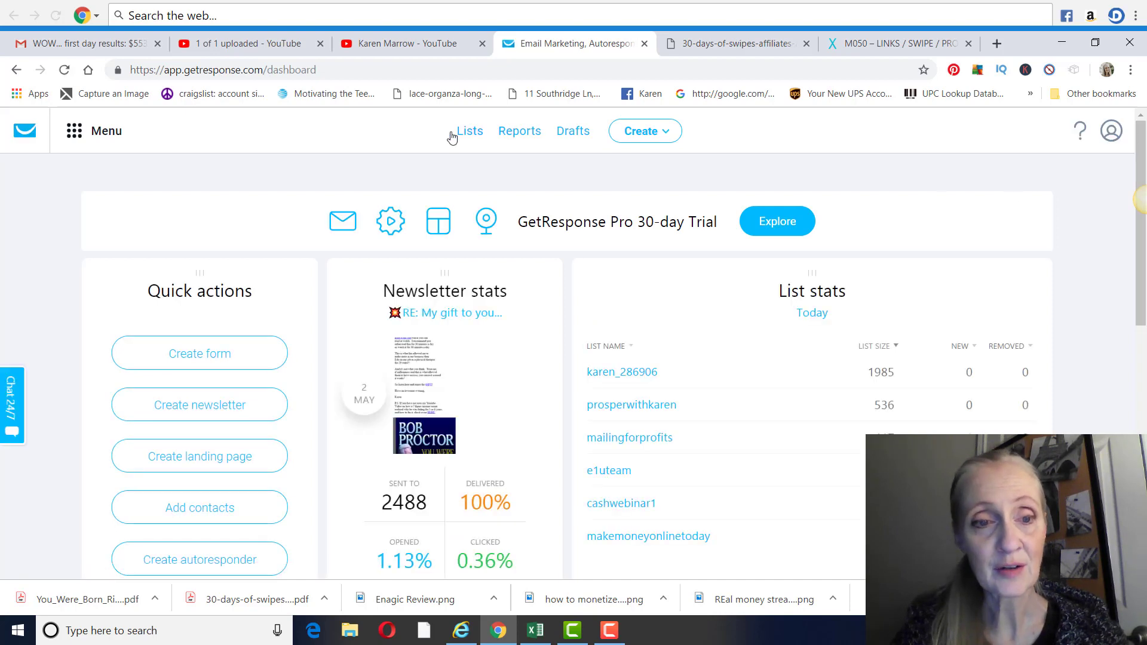
click(203, 405)
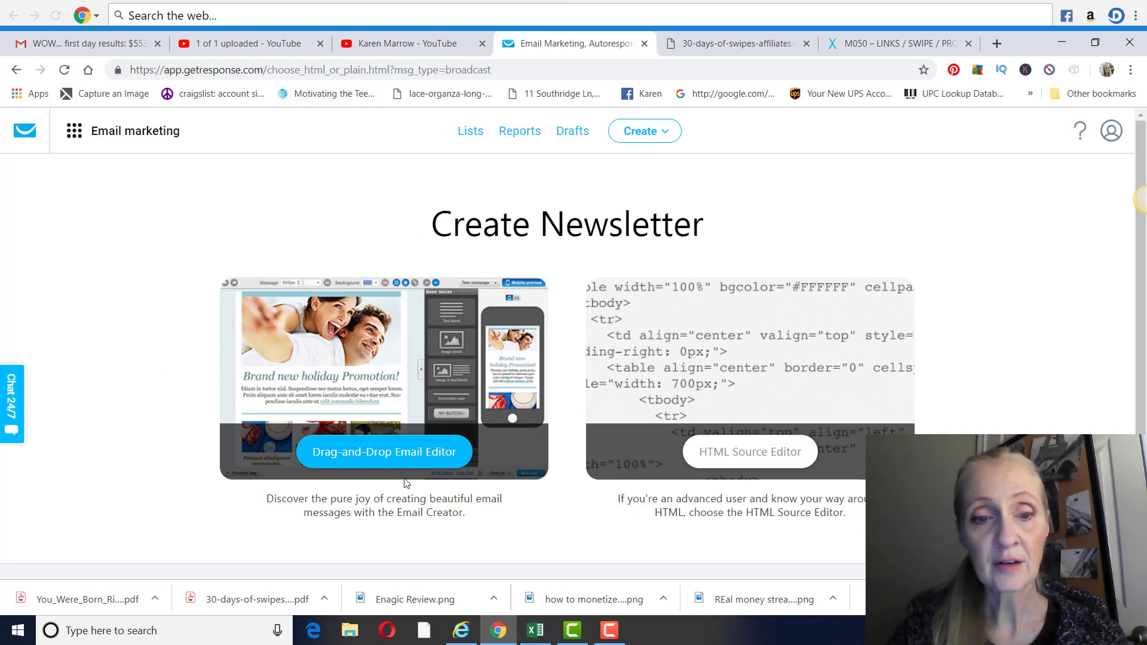
Choose the Drag-and-Drop Email Editor and copy 'Open this email' from the swipe PDF
click(349, 463)
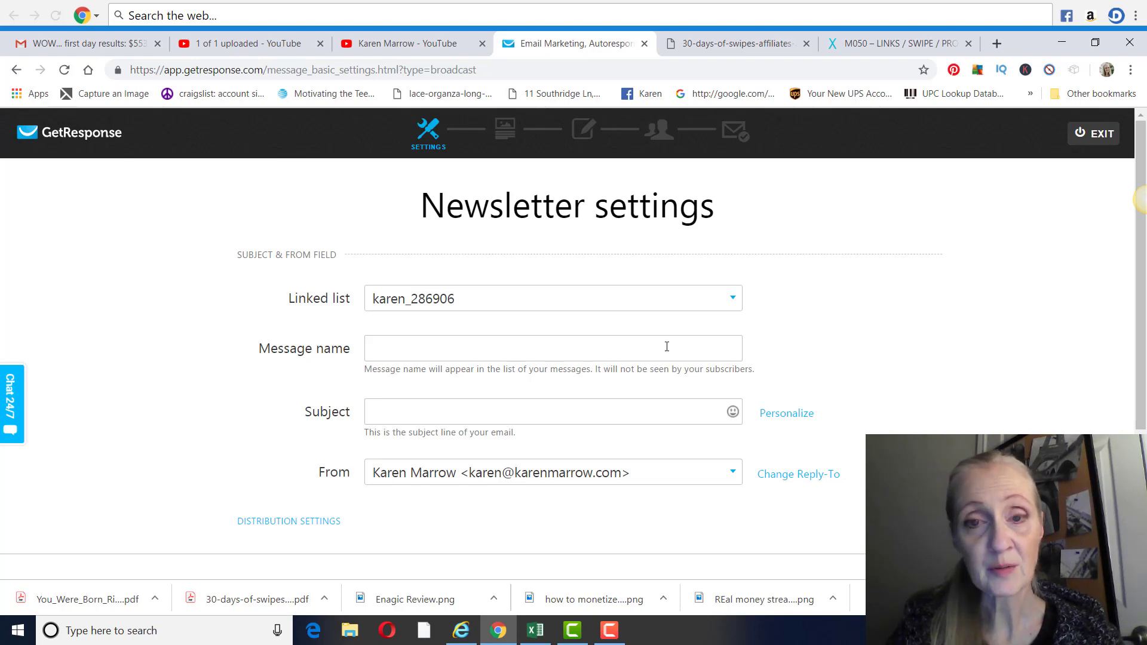
click(708, 45)
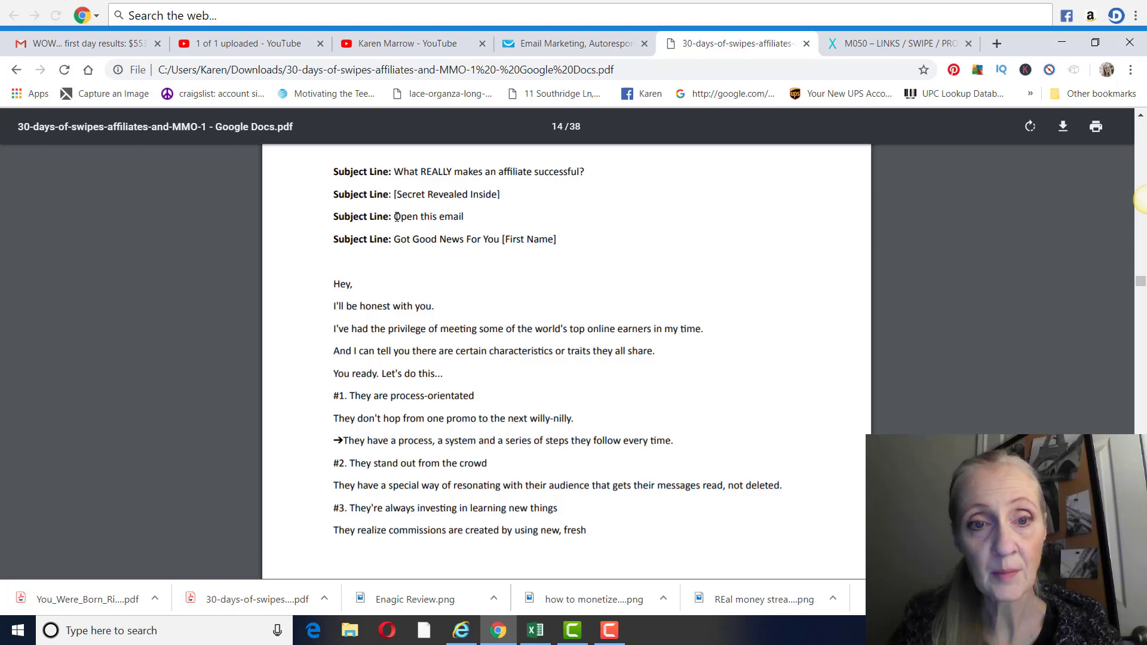
drag(394, 216, 478, 215)
key(ctrl+c)
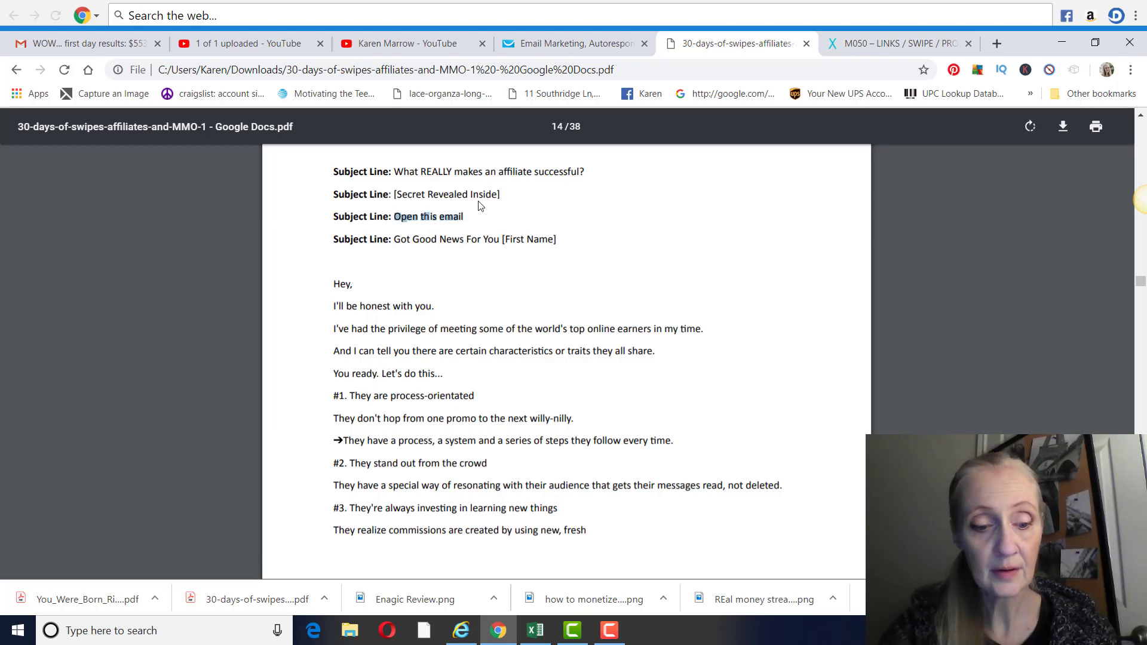
Set both the Message name and Subject to 'Open this email'
click(533, 46)
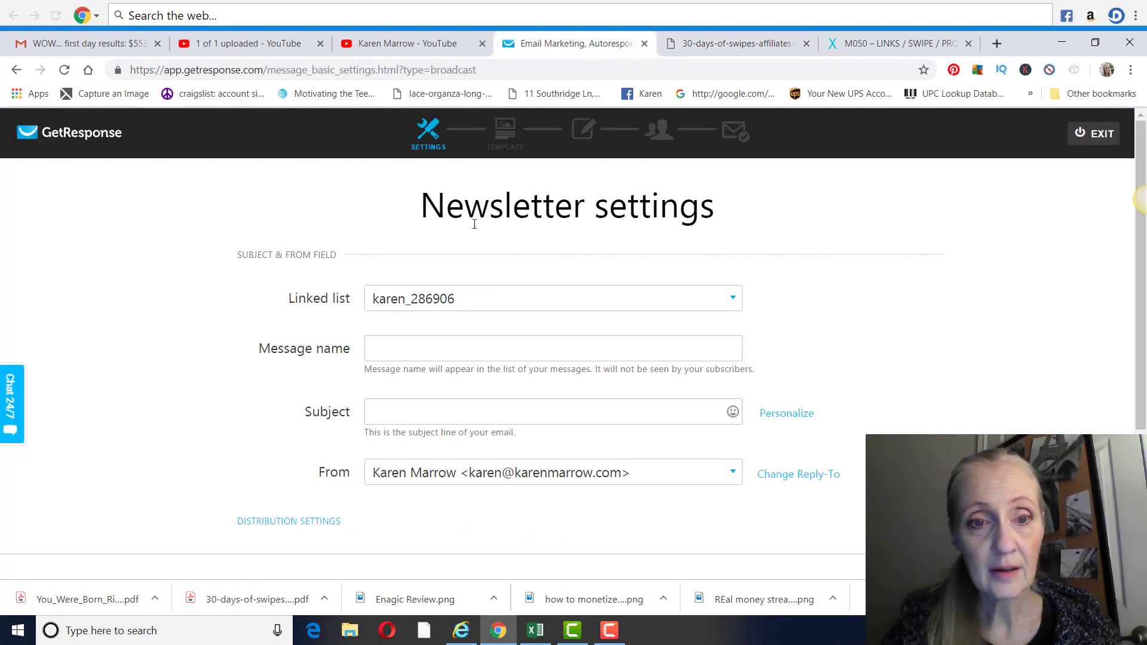
click(435, 353)
key(ctrl+v)
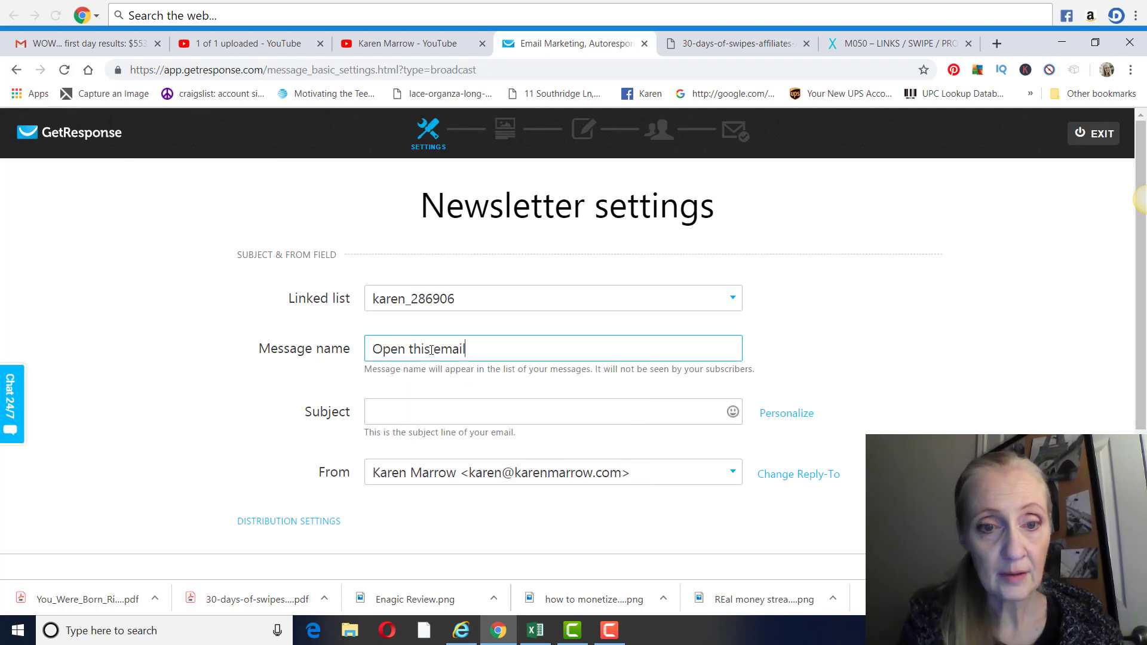
click(402, 422)
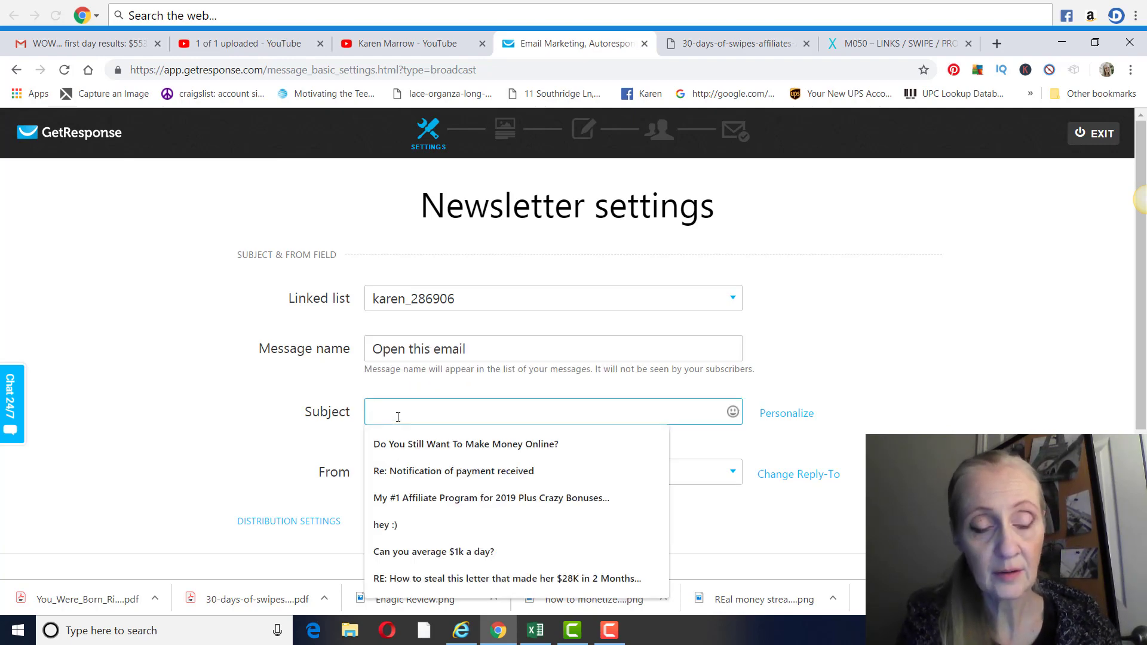
key(ctrl+v)
scroll(667, 316, down, 1)
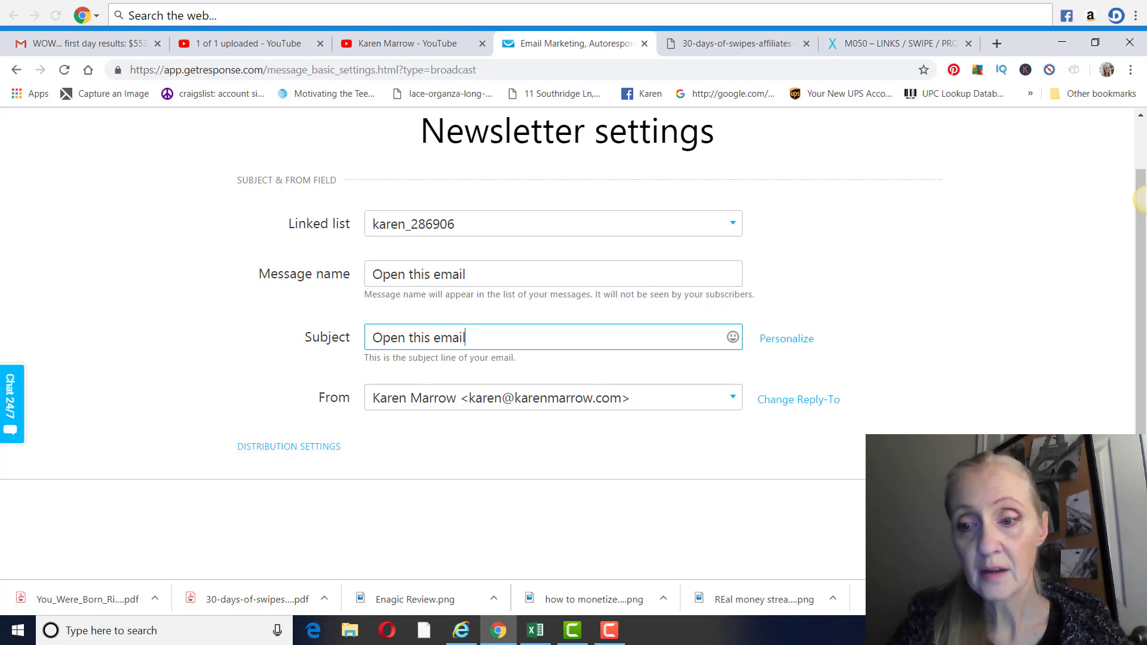
Start the email from the Blank template and add a text block with an image block below it
click(940, 410)
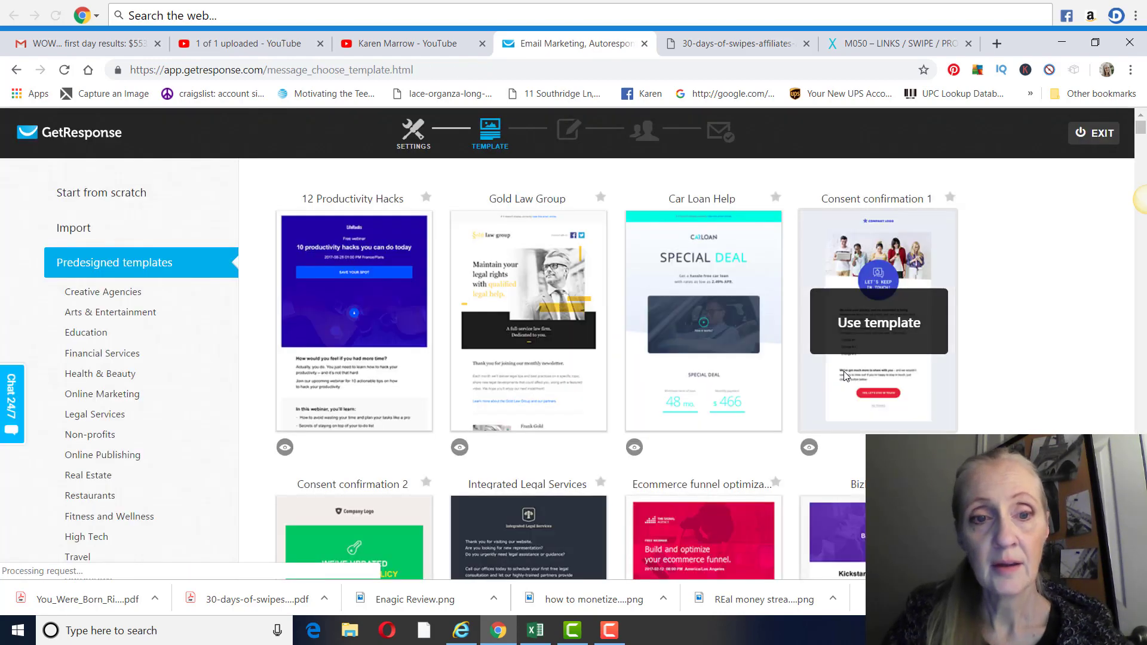
click(88, 196)
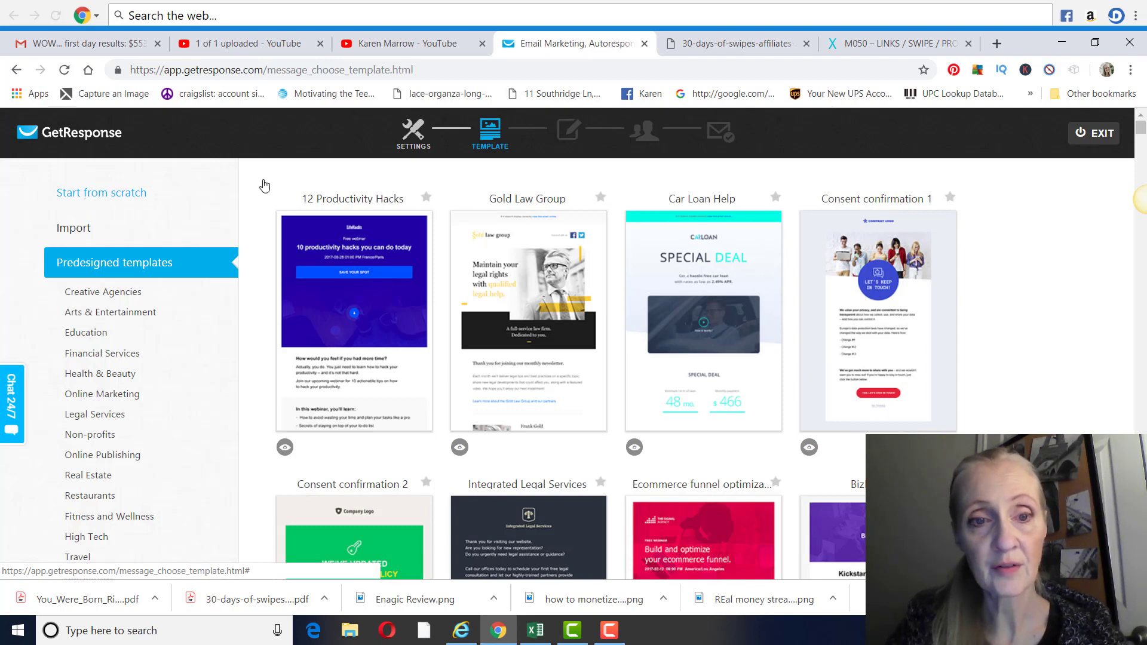
scroll(1055, 306, down, 7)
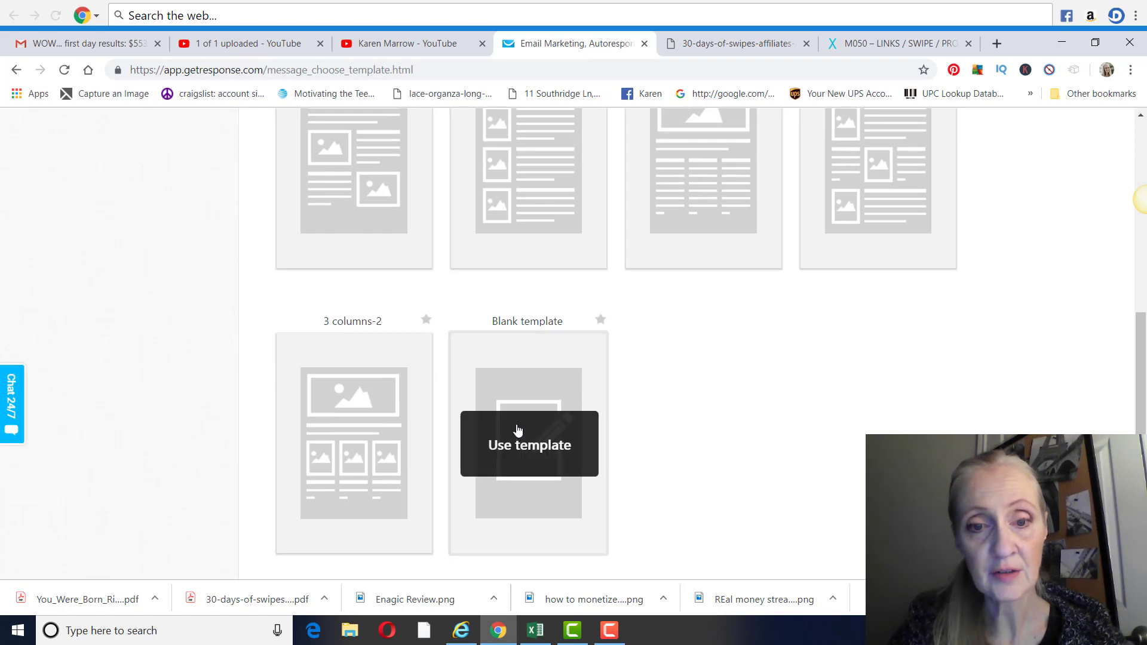
click(523, 437)
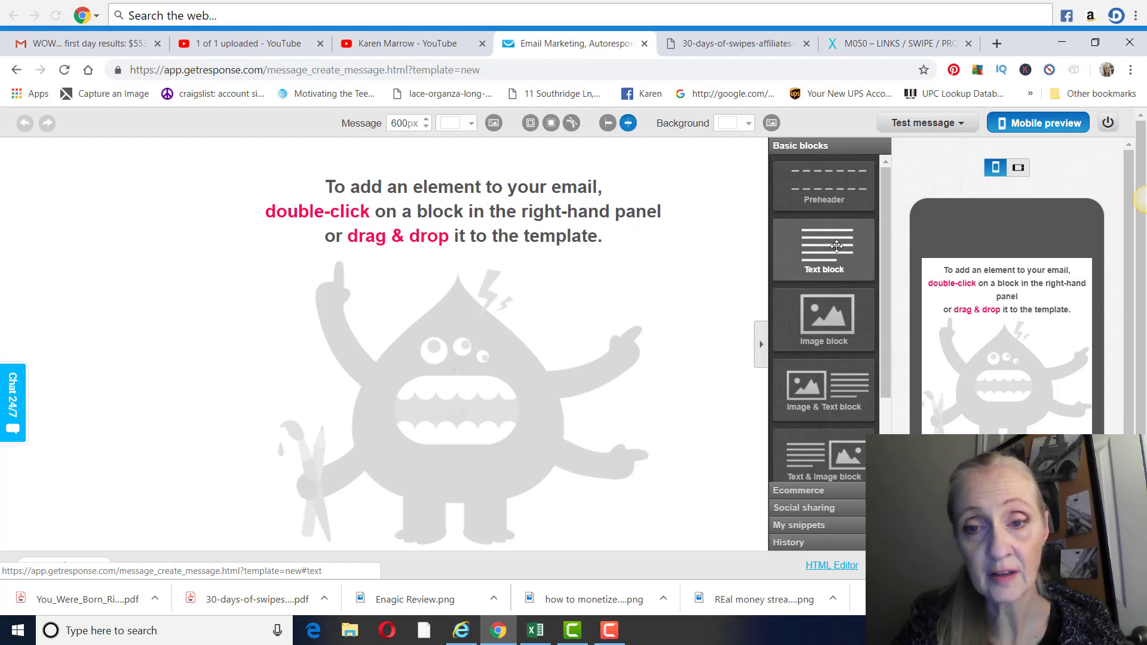
drag(837, 247, 412, 179)
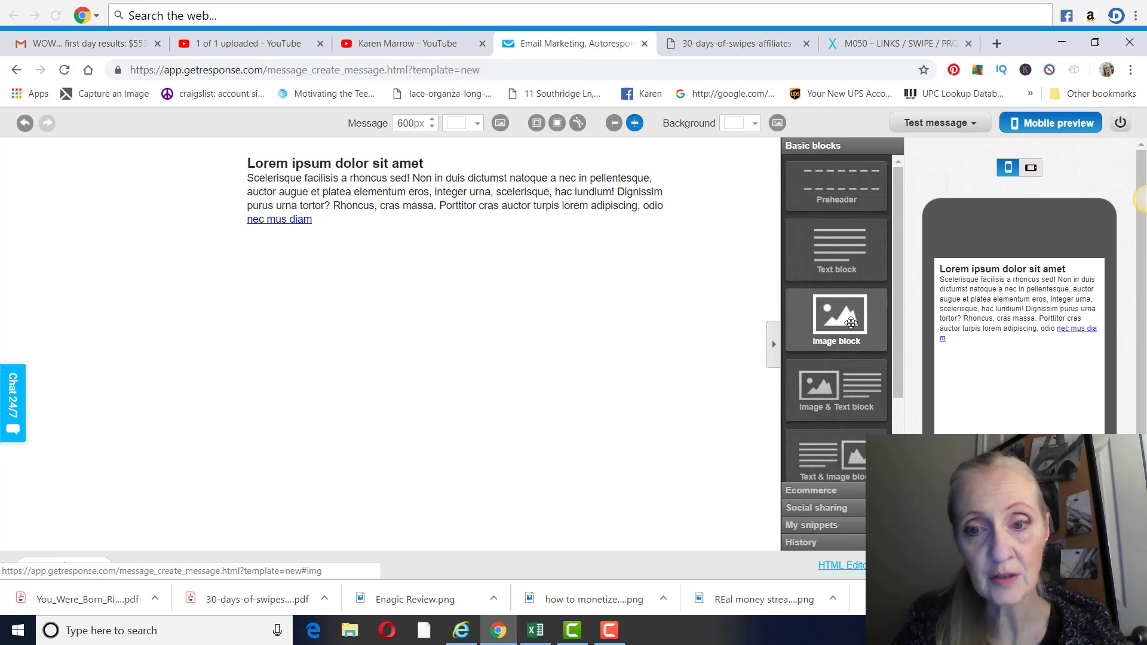
drag(857, 322, 370, 317)
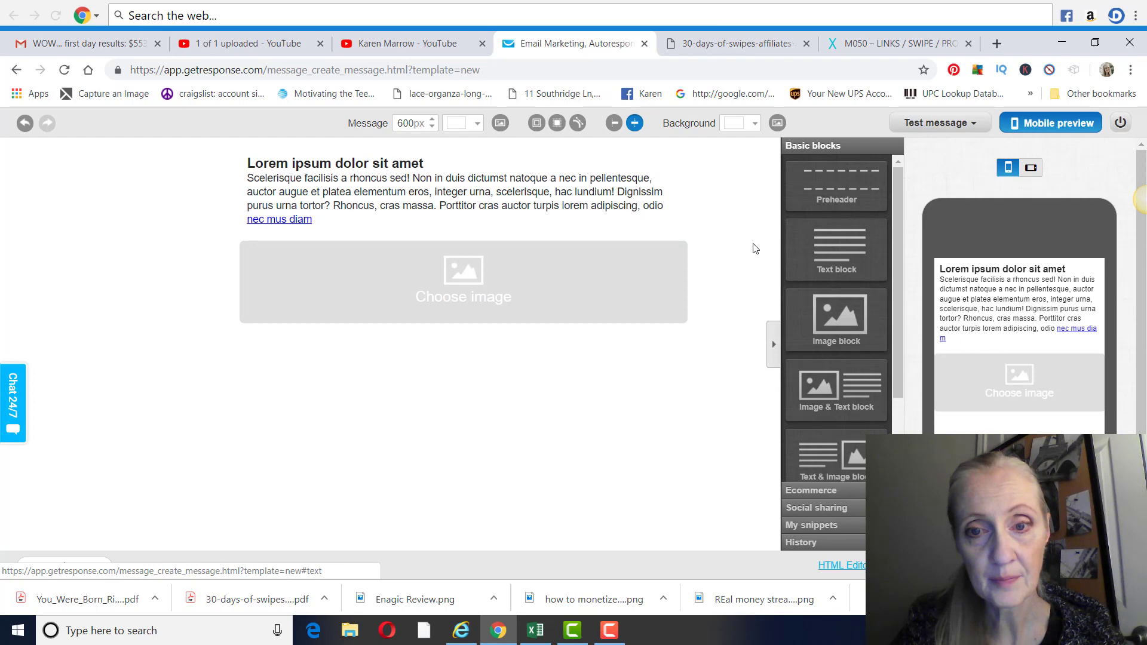
Copy the Email 14 body, from 'Hey,' through 'Best regards', out of the swipe PDF
click(720, 50)
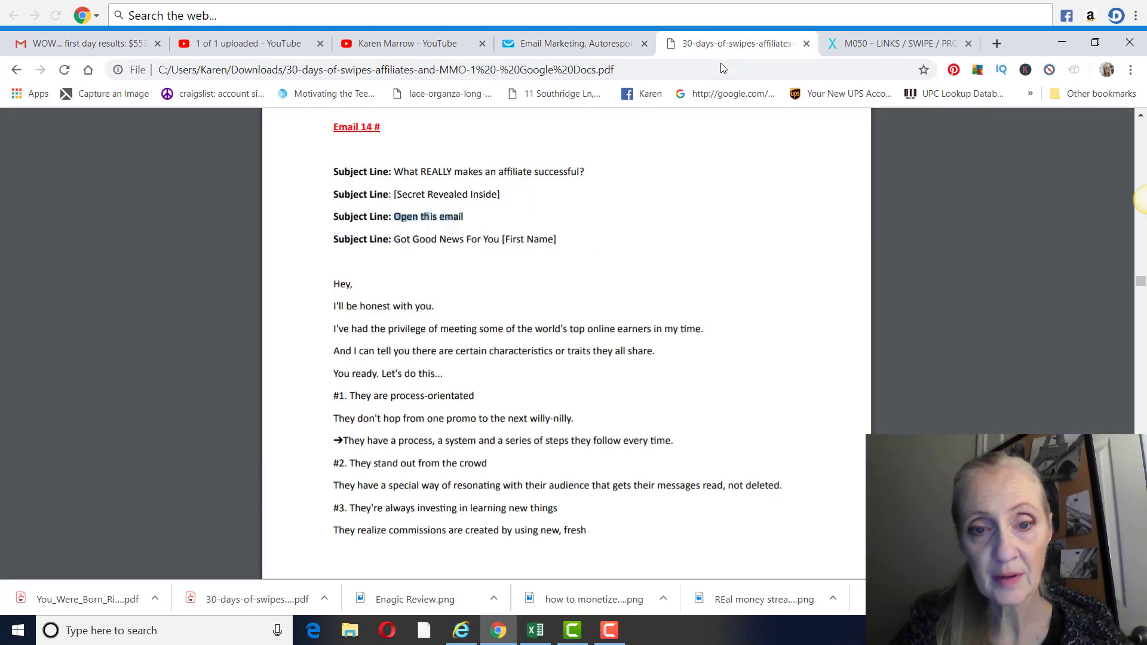
scroll(541, 236, down, 1)
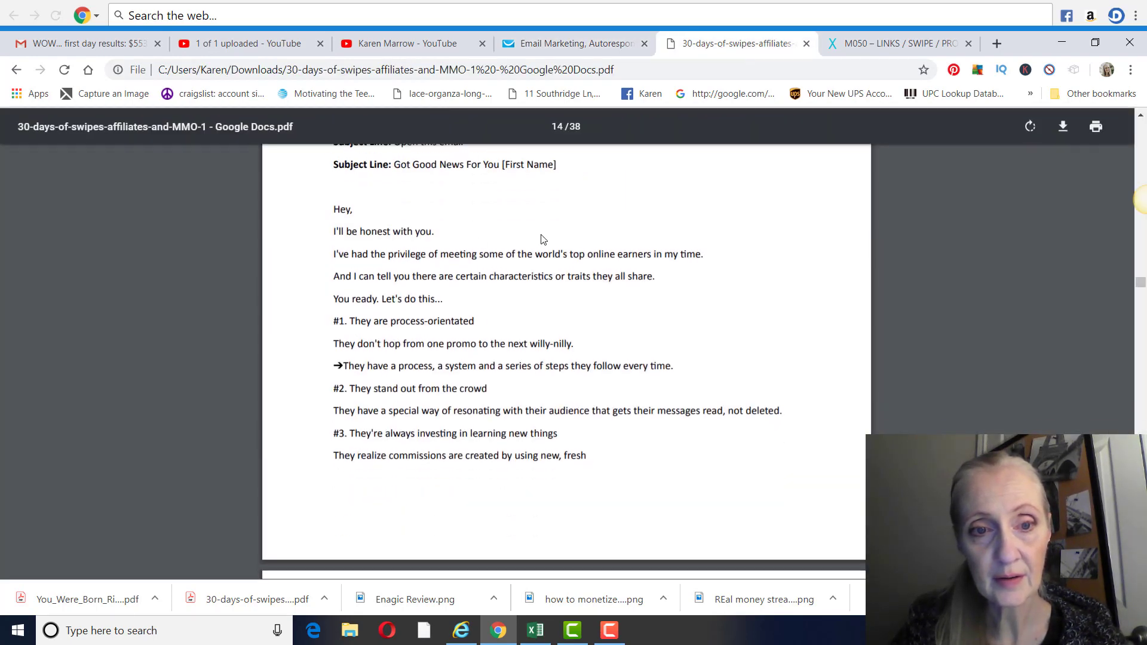
drag(330, 208, 472, 302)
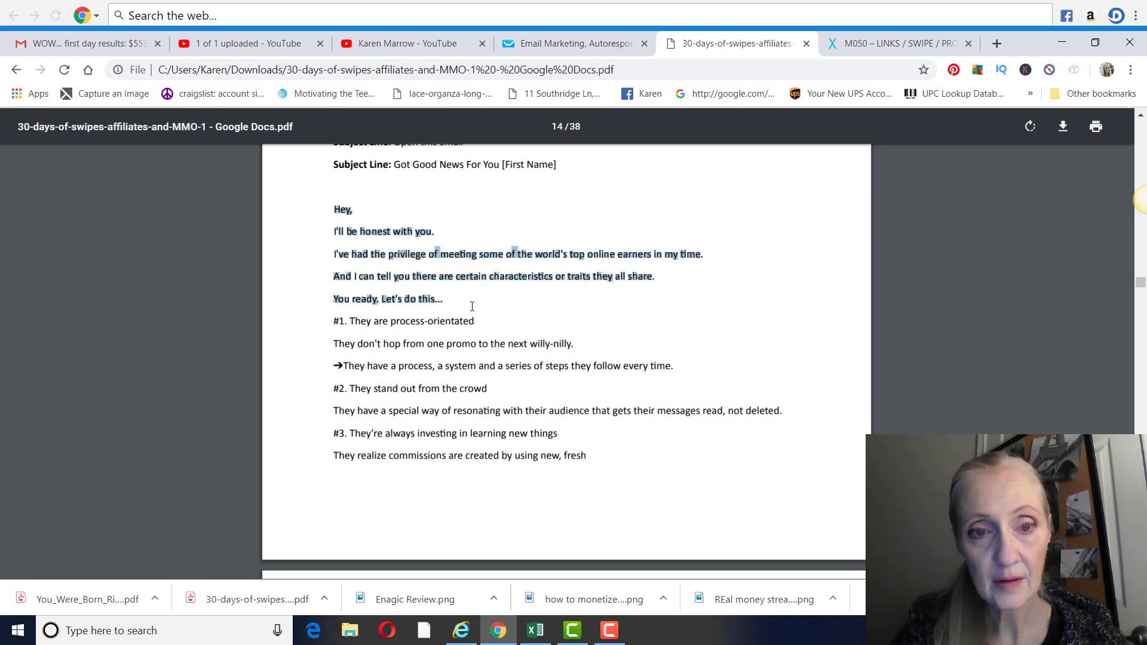
scroll(490, 311, down, 3)
double_click(508, 321)
scroll(526, 320, down, 2)
drag(543, 320, 541, 366)
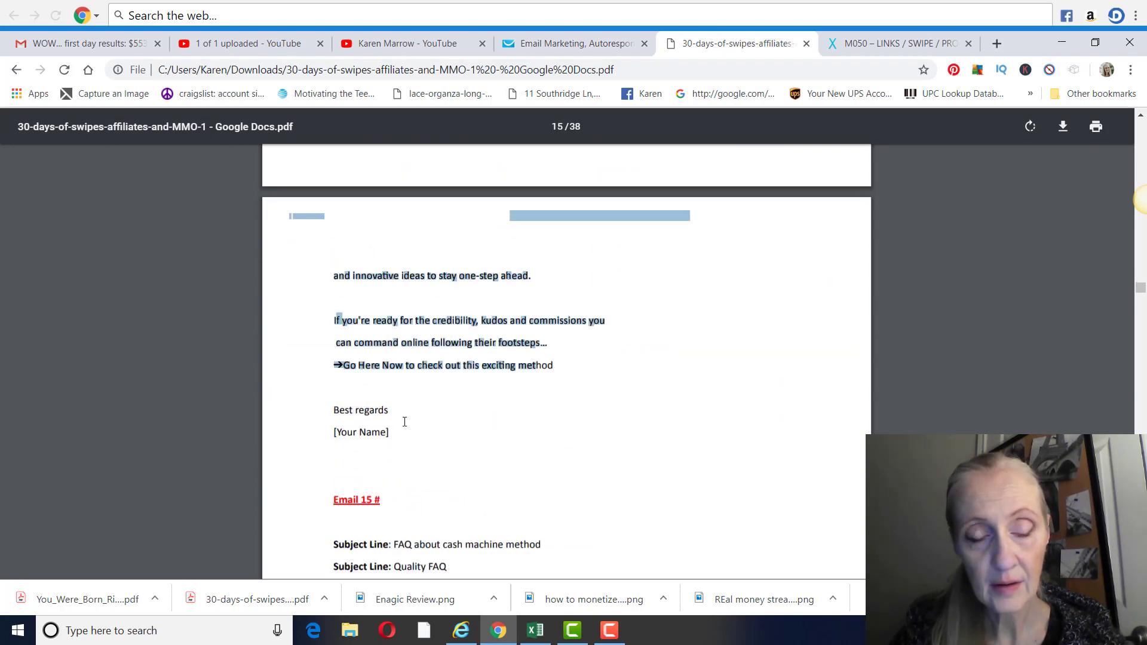
drag(404, 422, 392, 412)
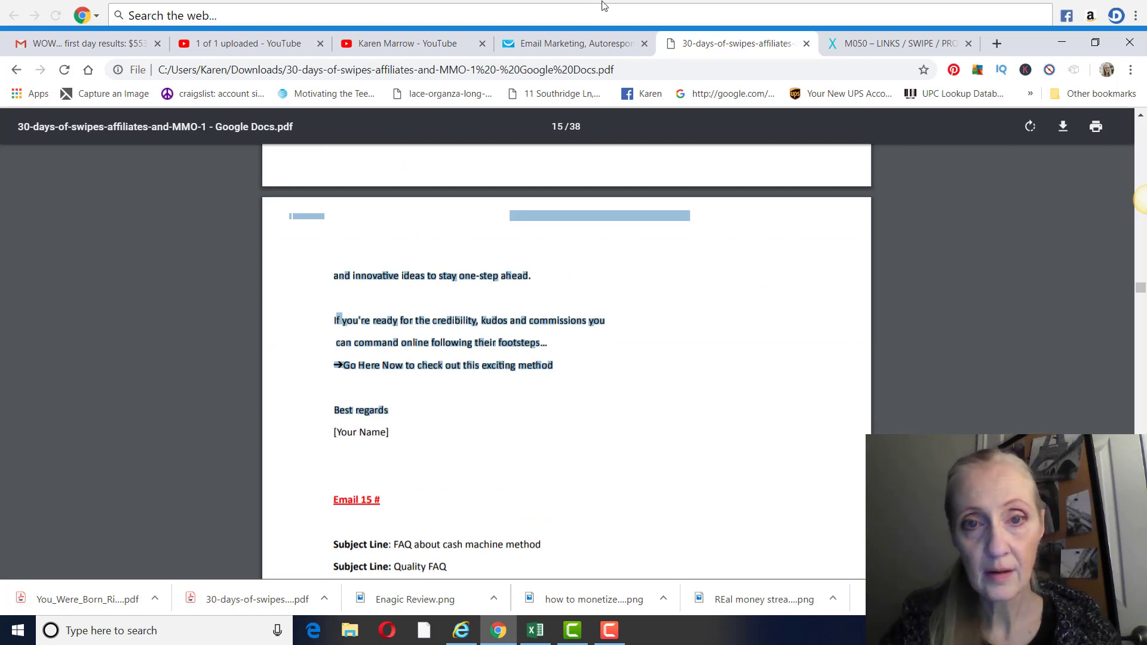
click(571, 43)
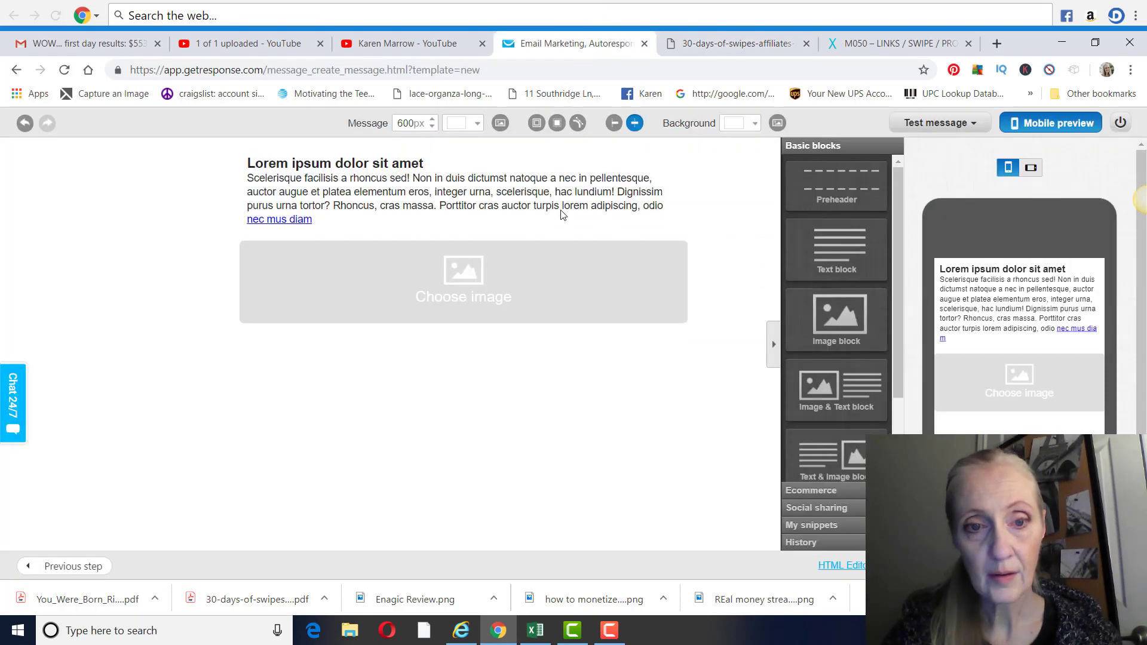
Replace the Lorem ipsum placeholder text with the copied email body
click(331, 223)
drag(331, 224, 246, 153)
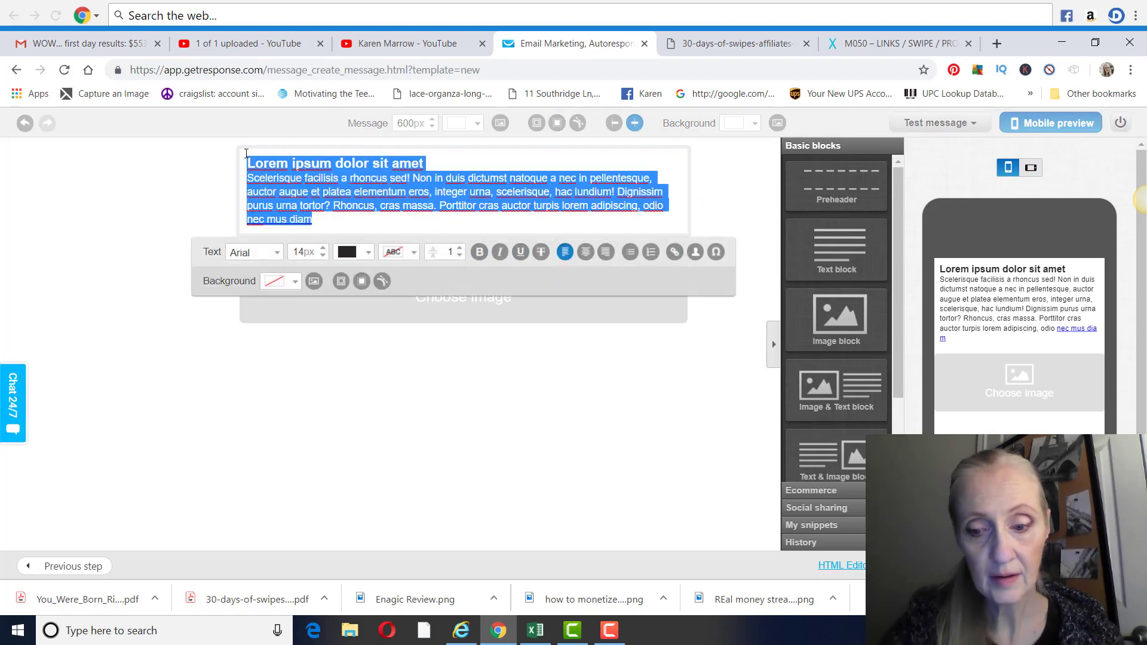
key(Delete)
key(ctrl+v)
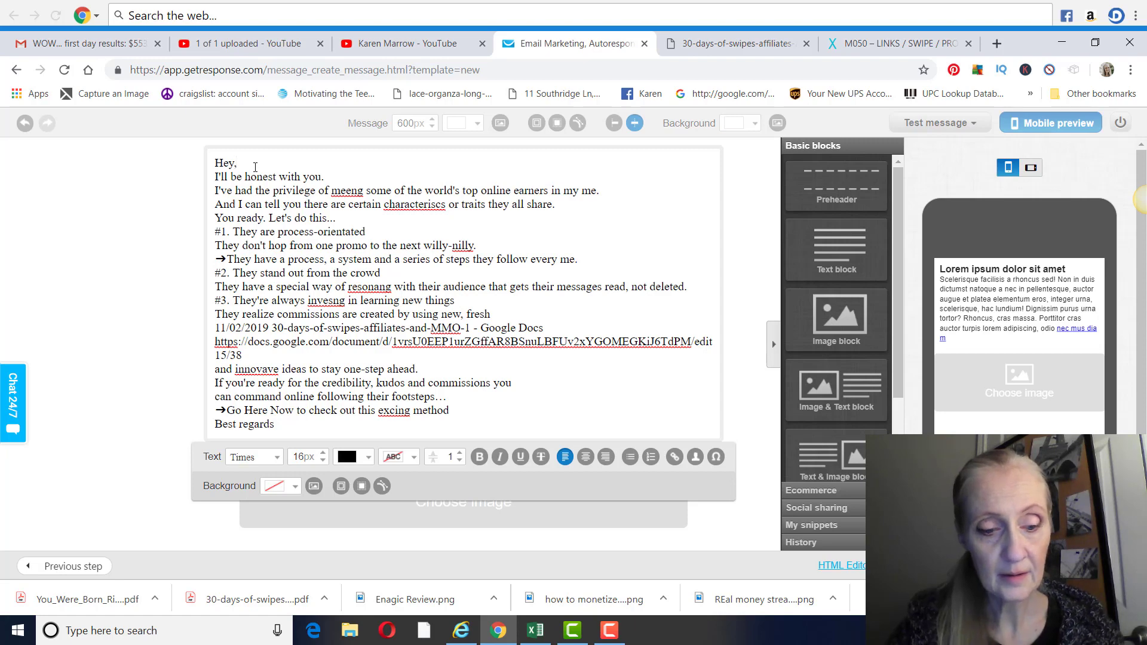
Add blank lines between the opening paragraphs down to the #1 heading
key(Return)
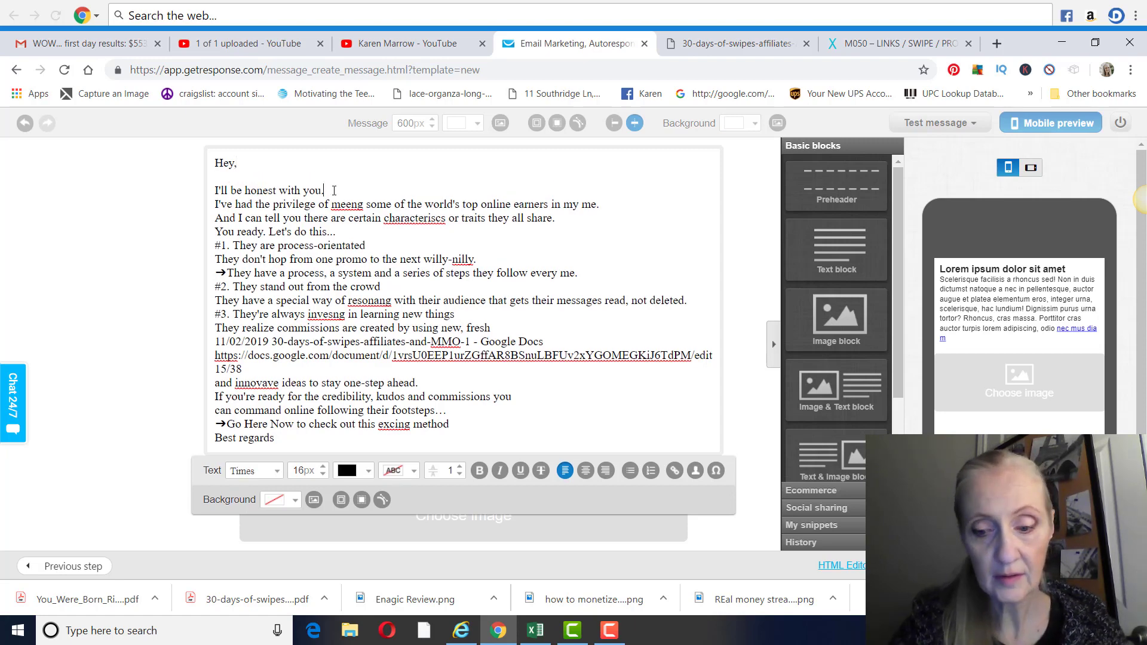
key(Return)
click(620, 218)
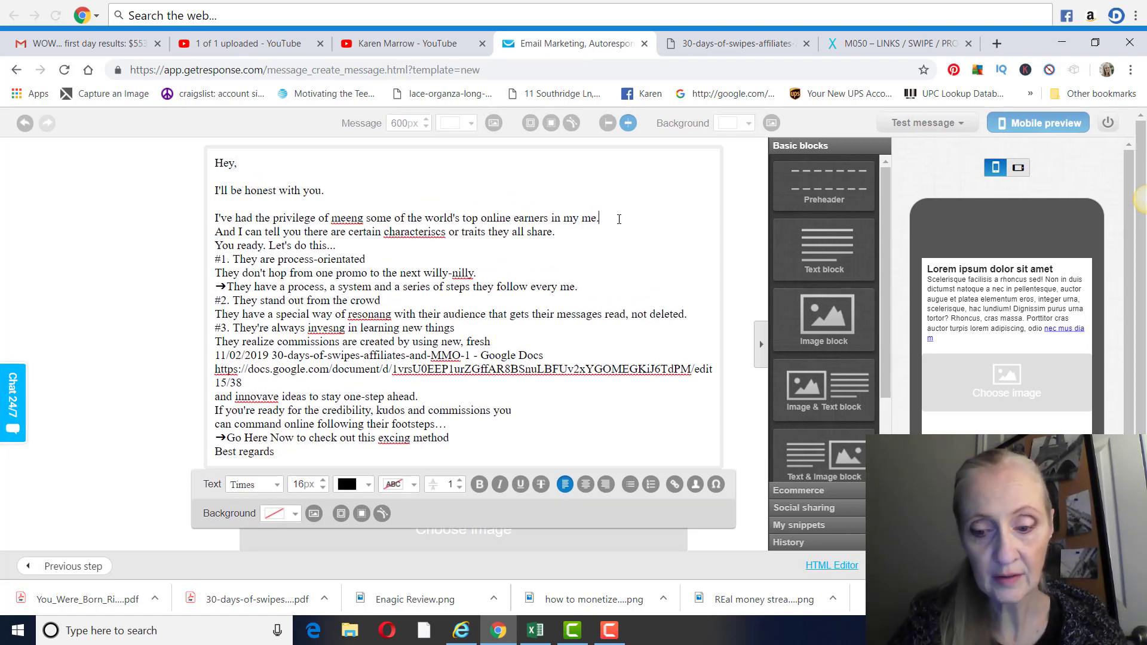
key(Return)
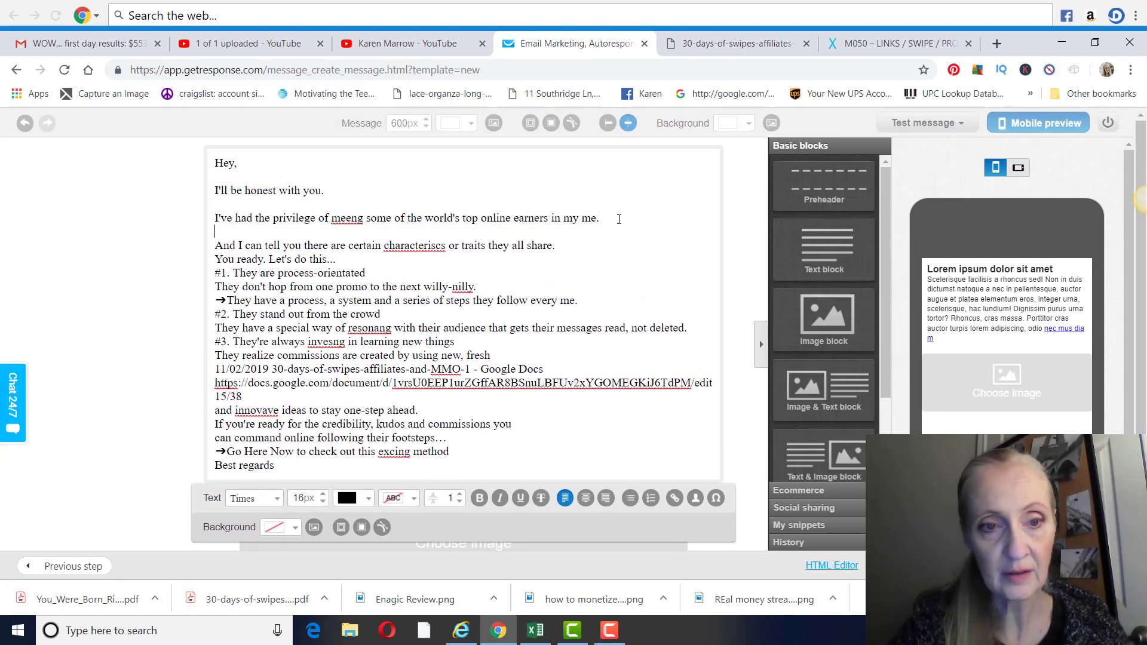
click(558, 246)
key(Return)
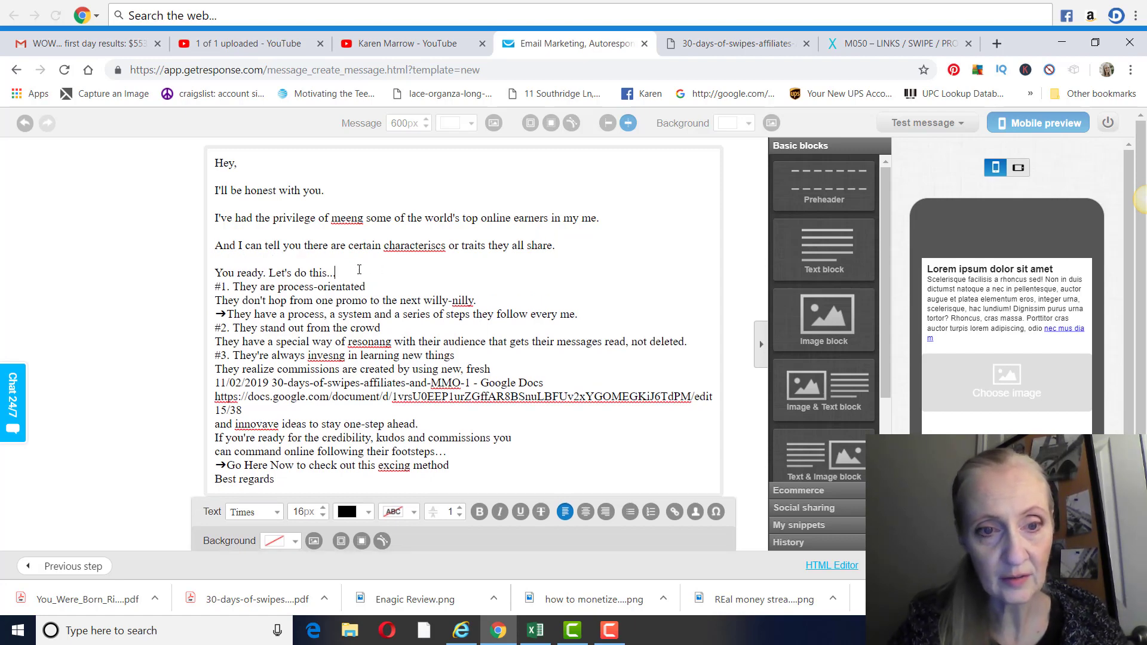
click(359, 270)
key(Return)
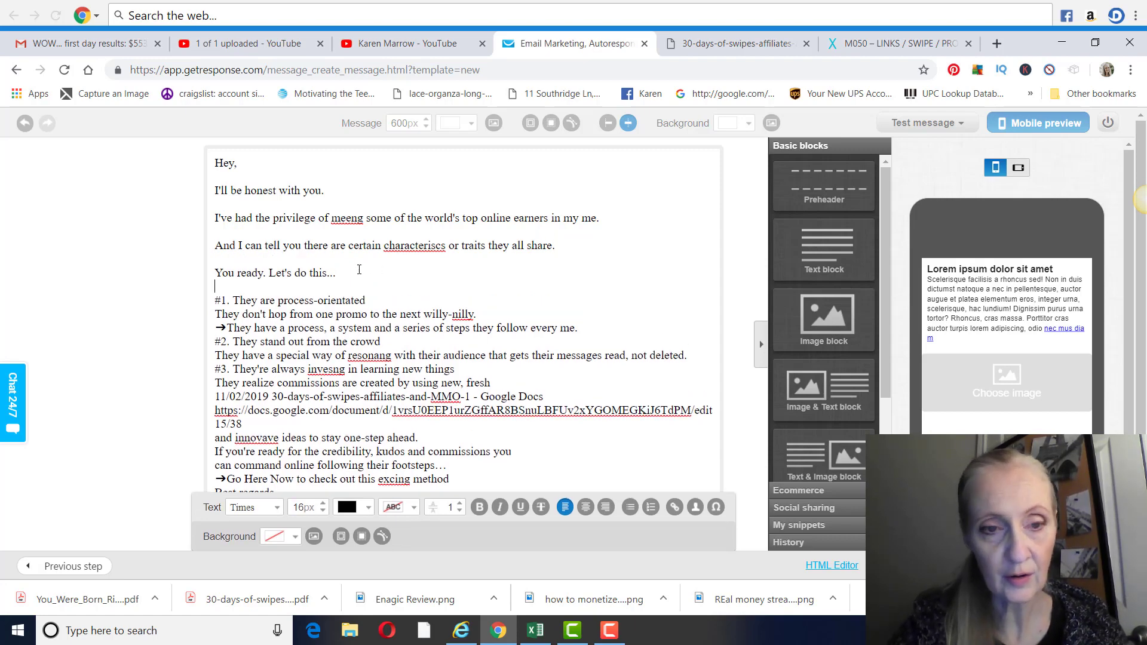
click(386, 298)
key(Return)
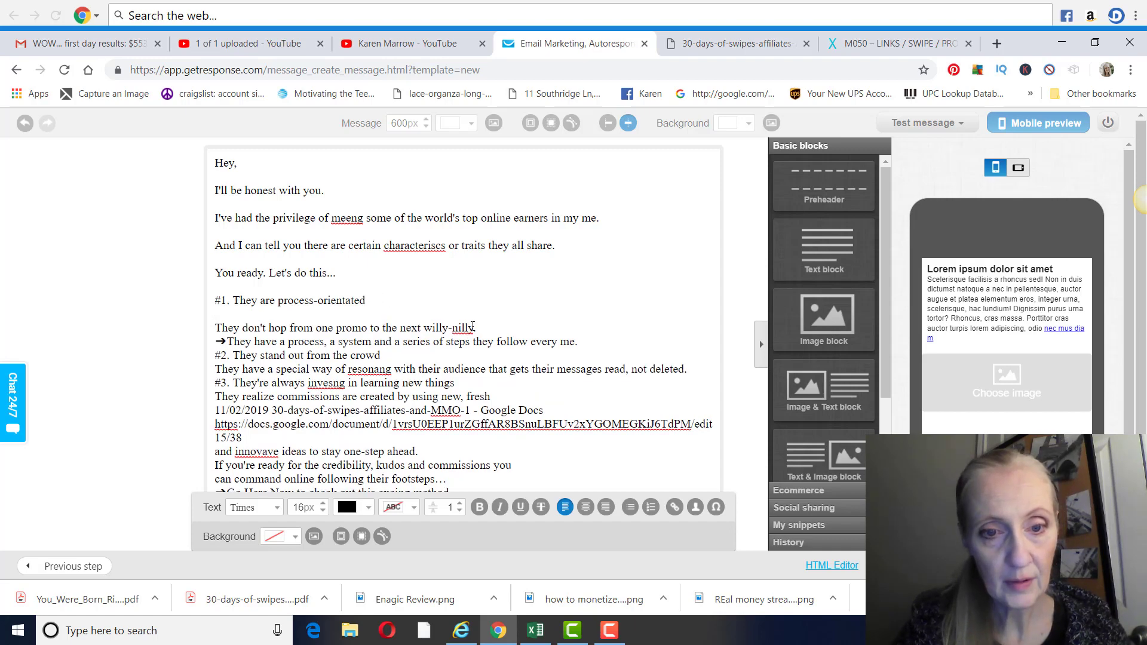
Add blank lines after the remaining paragraphs through the #2 and #3 sections
click(488, 327)
key(Return)
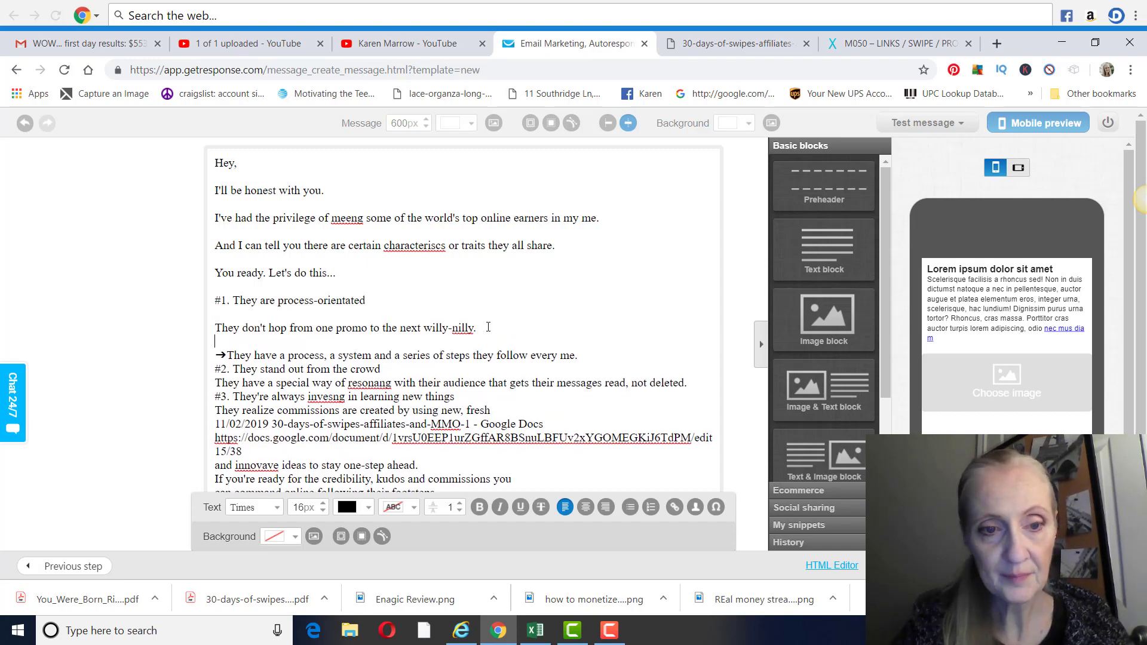
click(587, 356)
key(Return)
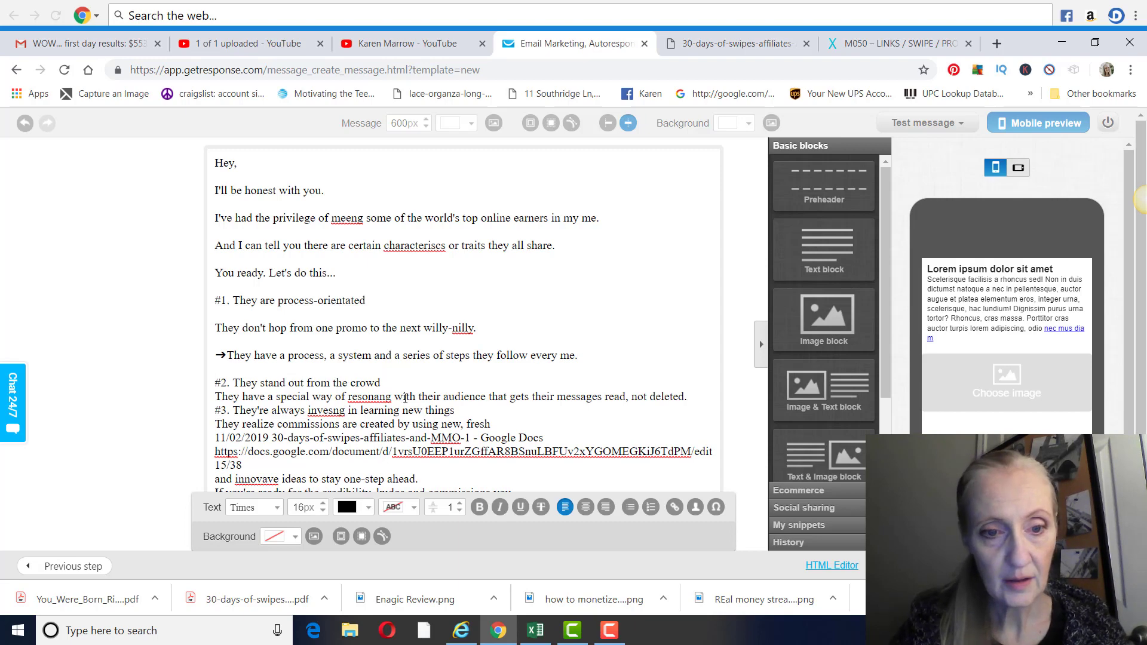
click(394, 377)
key(Return)
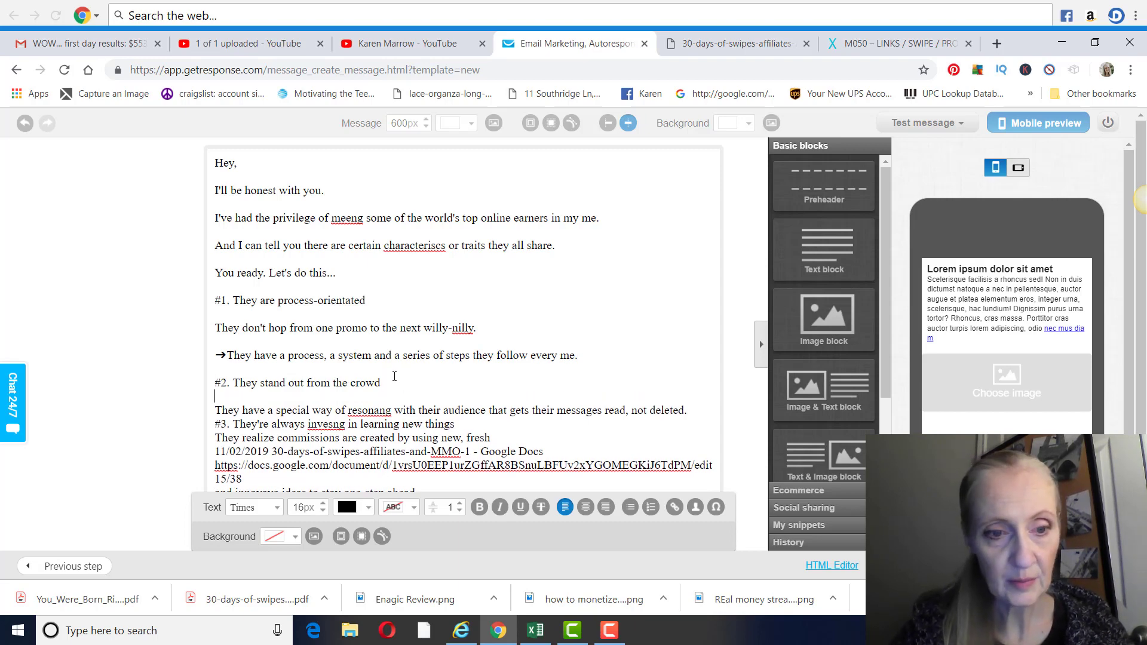
key(Return)
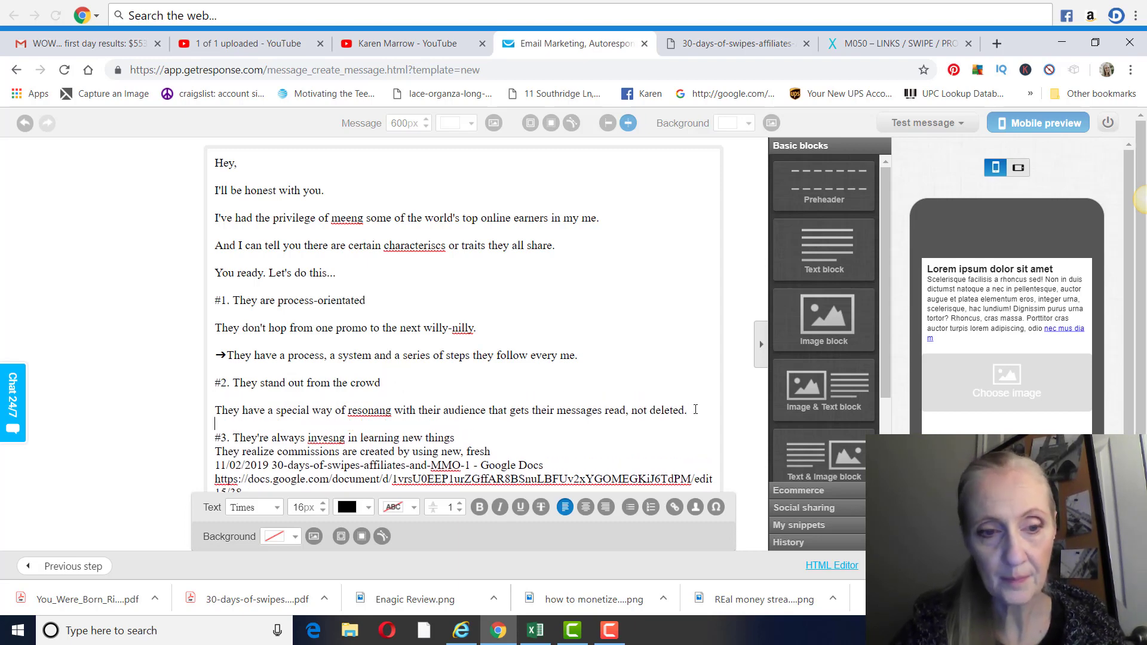
scroll(563, 388, down, 2)
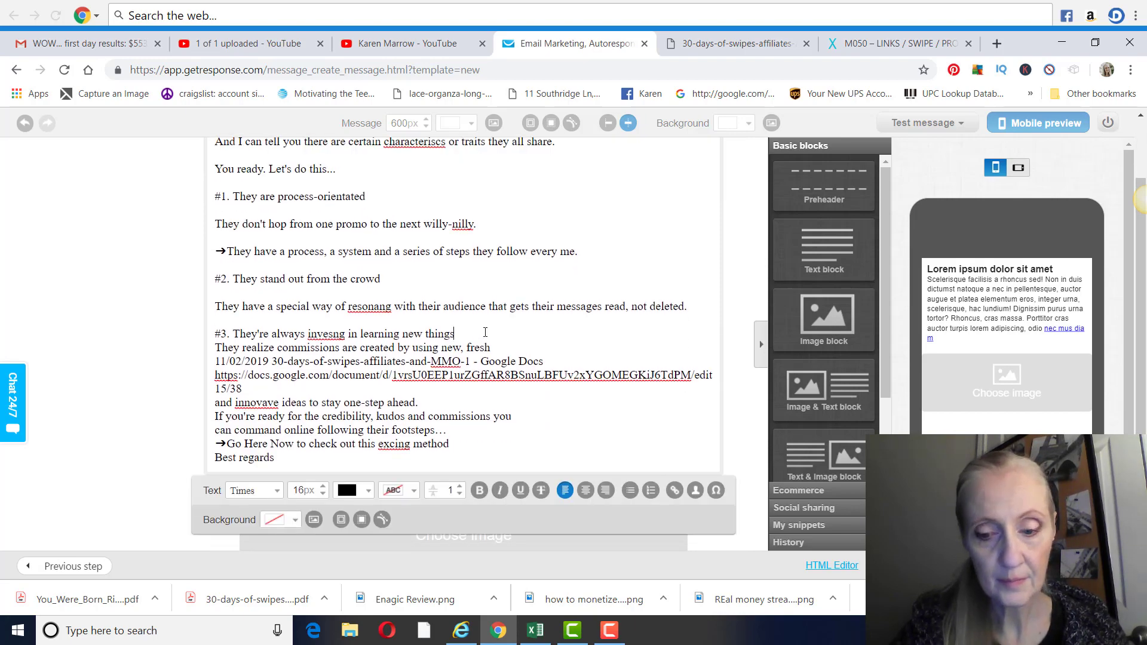
key(Return)
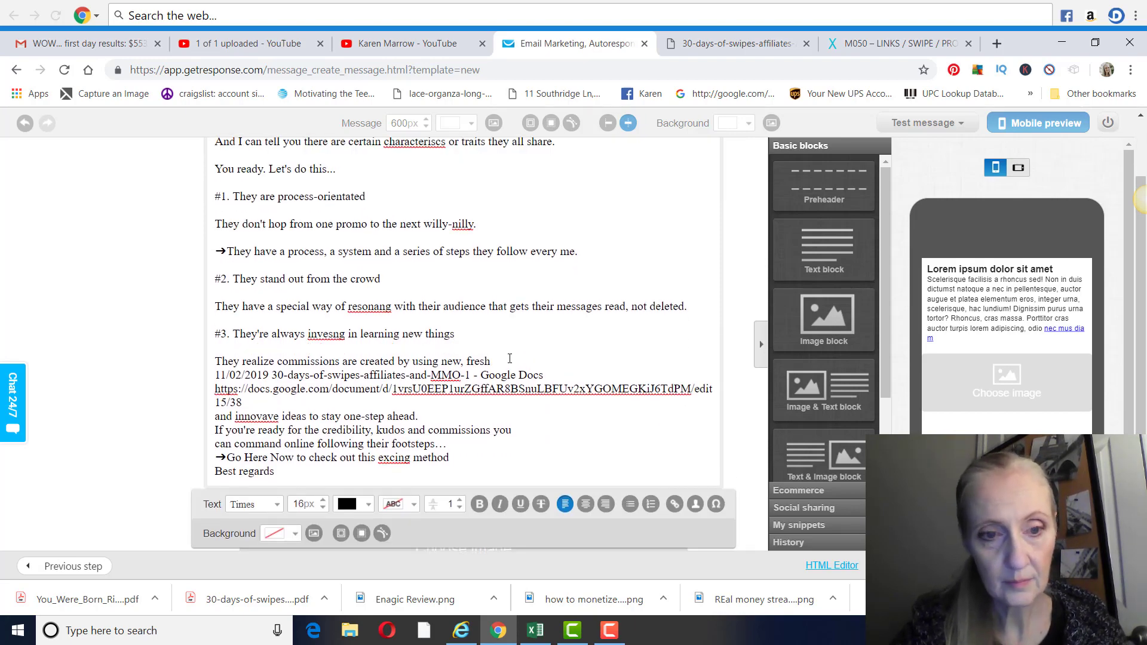
click(510, 358)
key(Return)
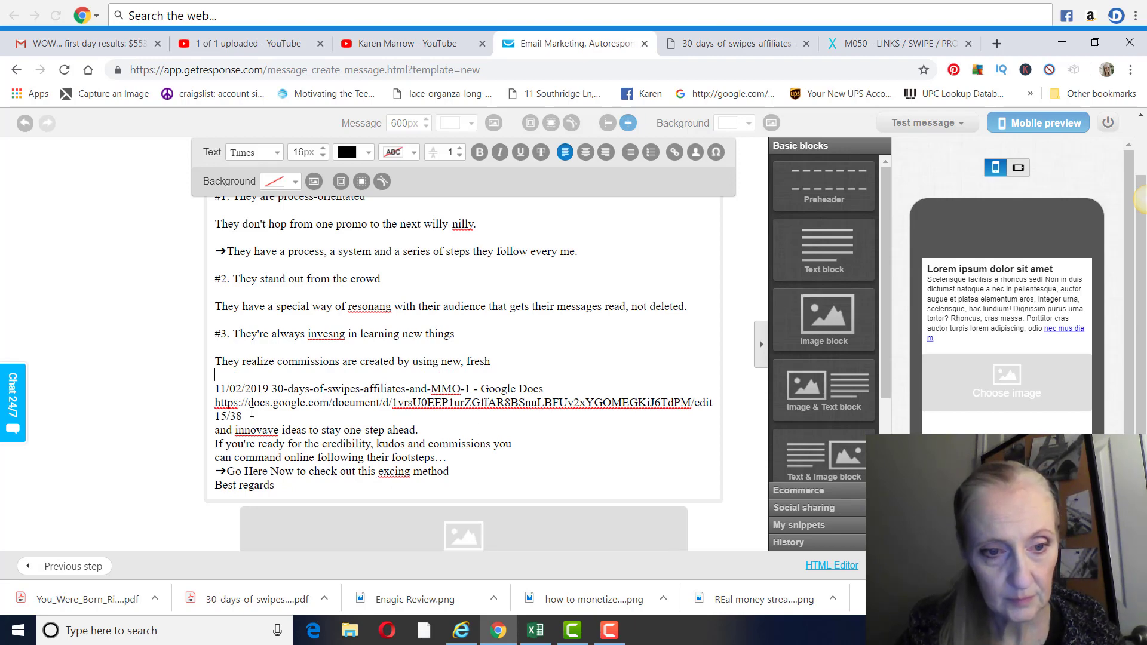
Delete the pasted Google Docs title and URL lines and space out the closing paragraphs
drag(252, 415, 207, 387)
key(BackSpace)
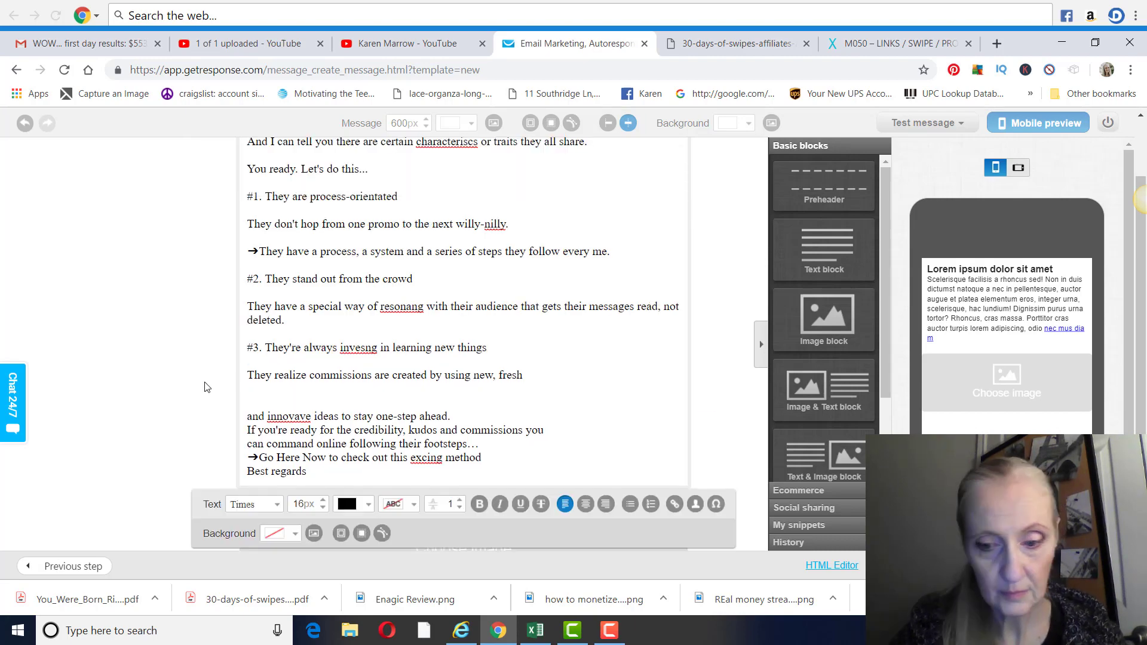
key(BackSpace)
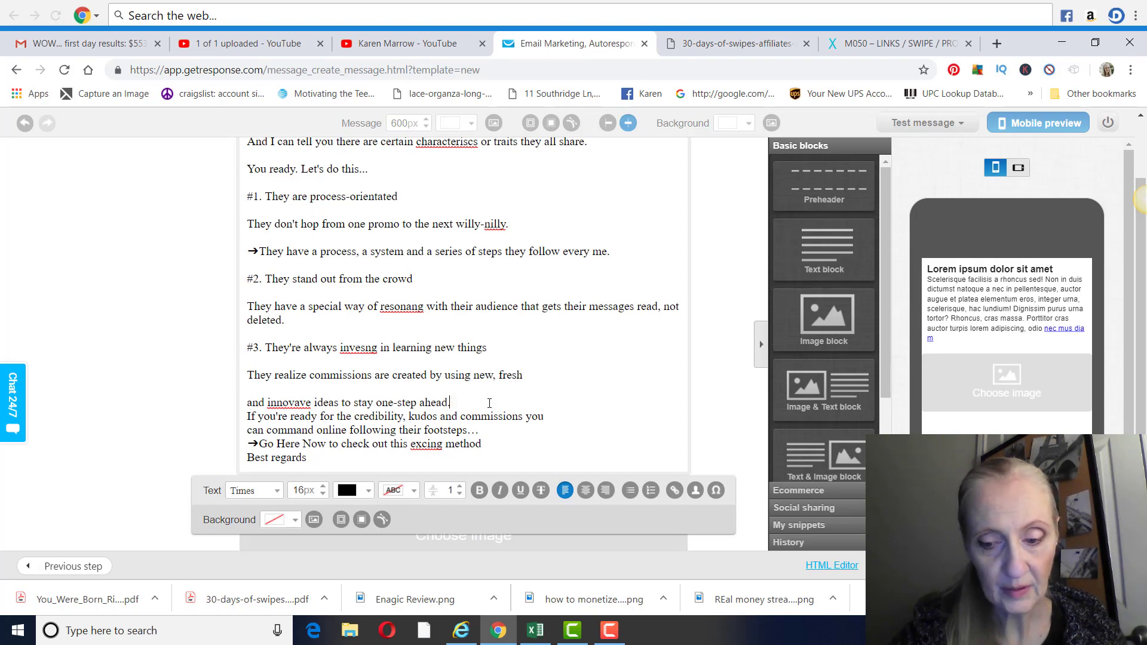
key(Return)
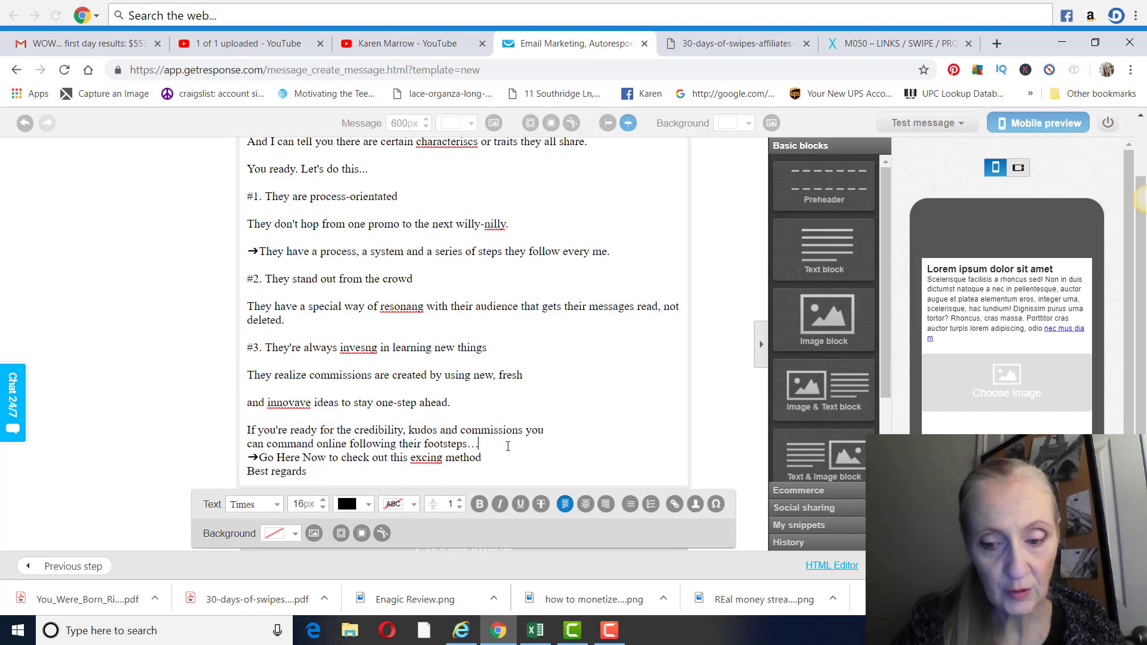
key(Return)
scroll(508, 447, down, 1)
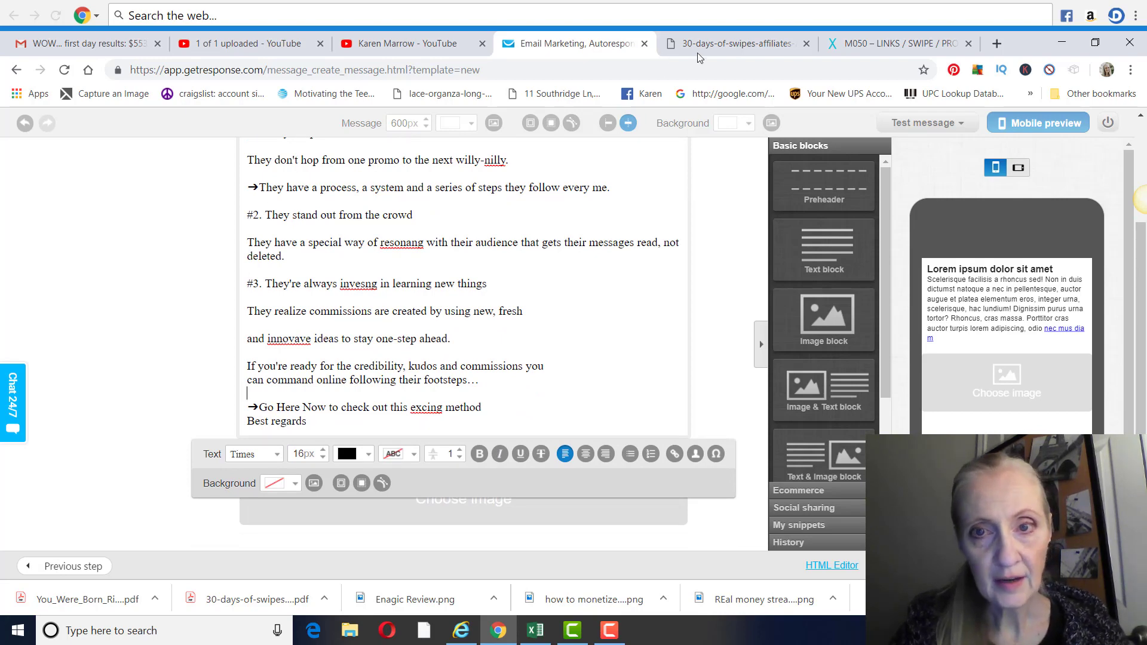
Copy the activation-page link from the FunnelX ROI M050 swipe page's 'Link to this page' box
click(887, 48)
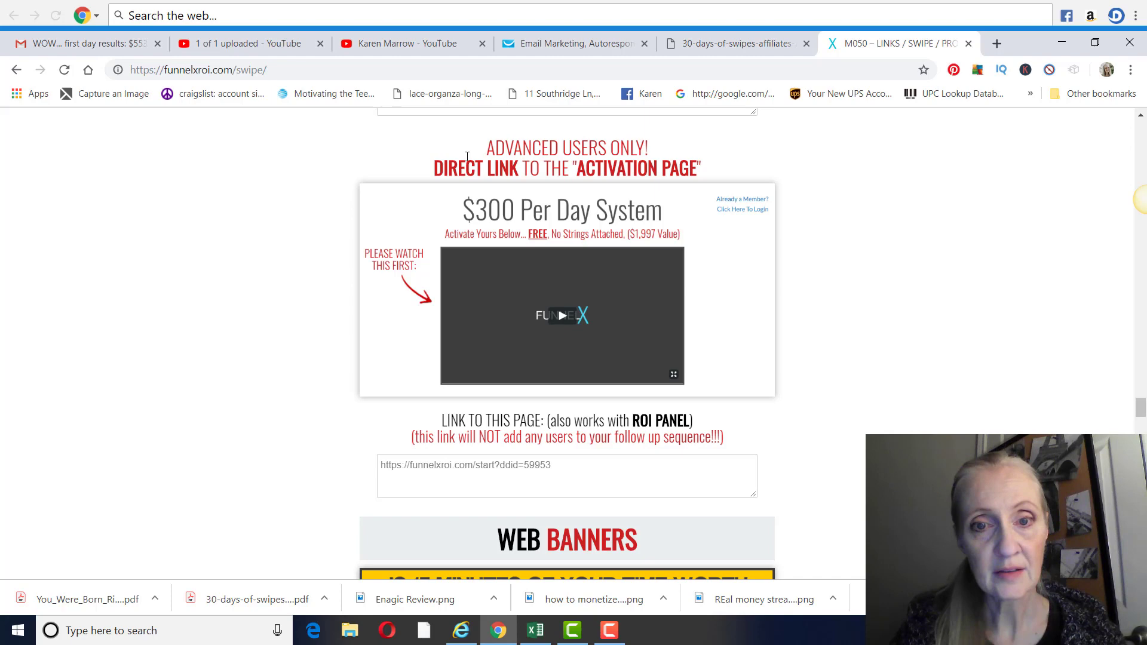
scroll(853, 243, down, 1)
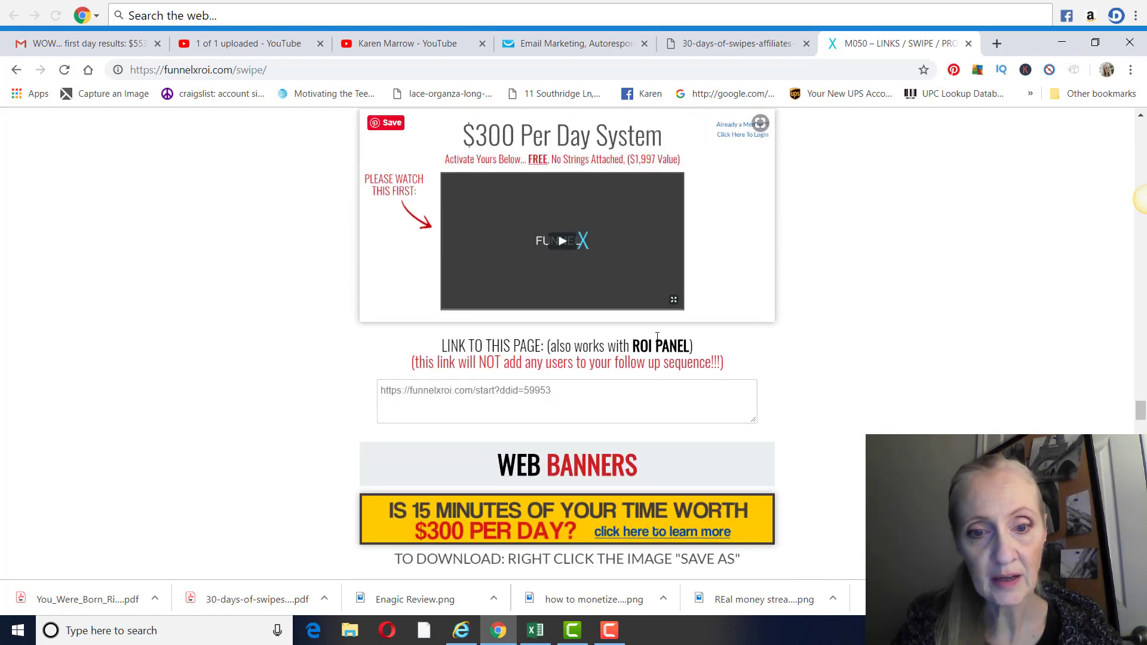
click(563, 388)
key(ctrl+c)
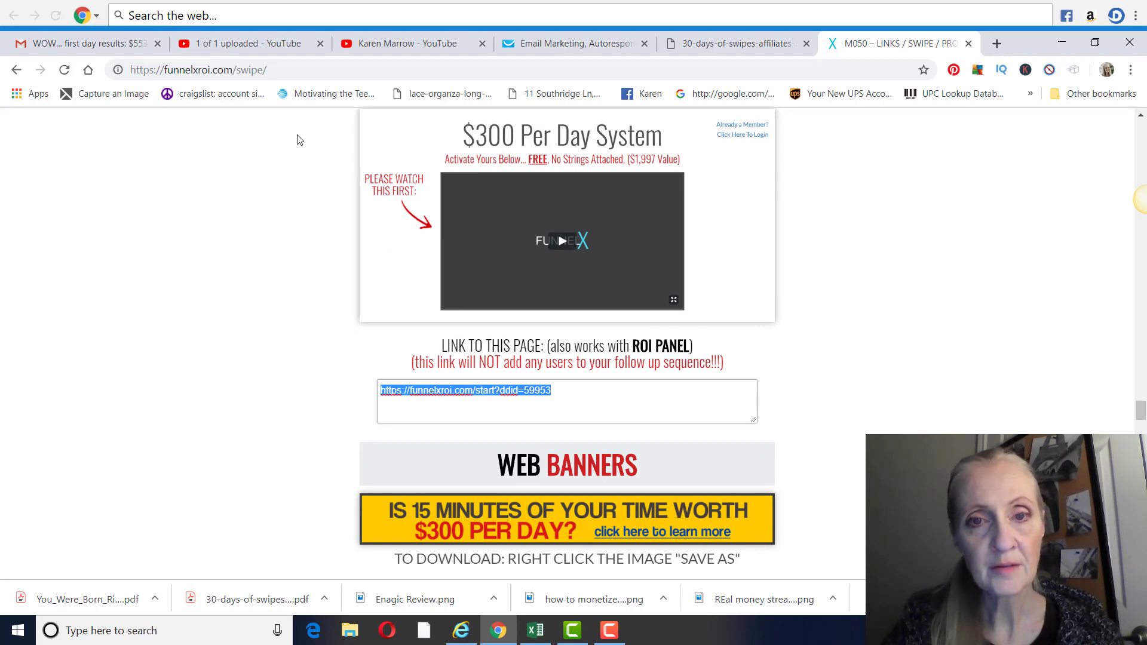
click(568, 43)
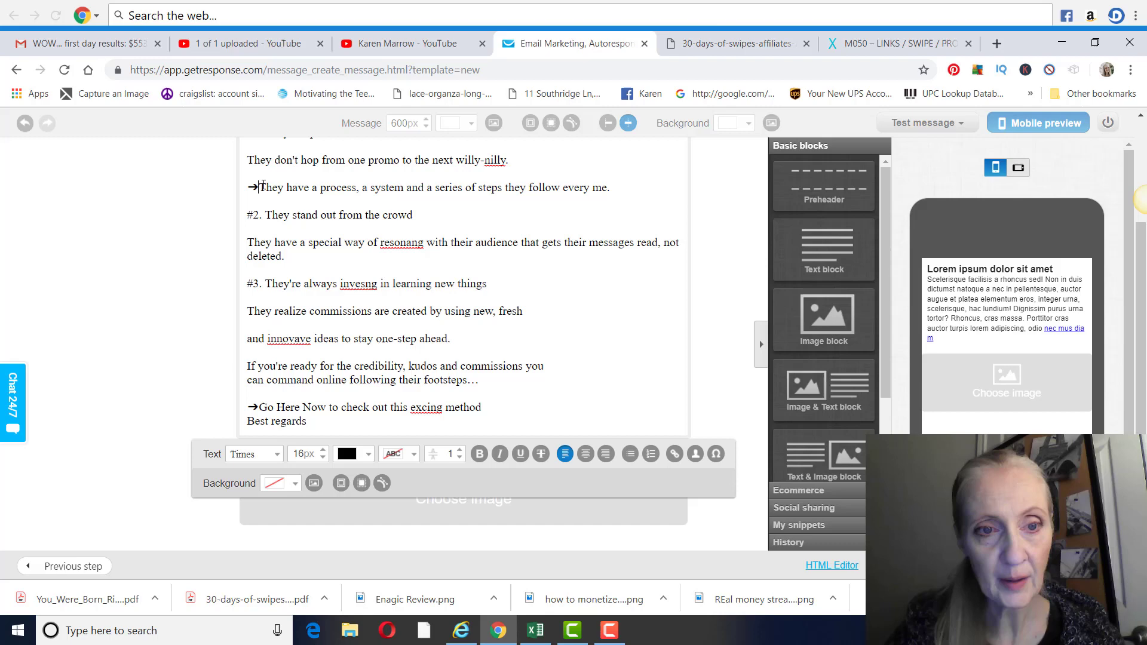
Link the 'They have a process…' sentence to the copied funnelxroi URL
drag(263, 187, 614, 194)
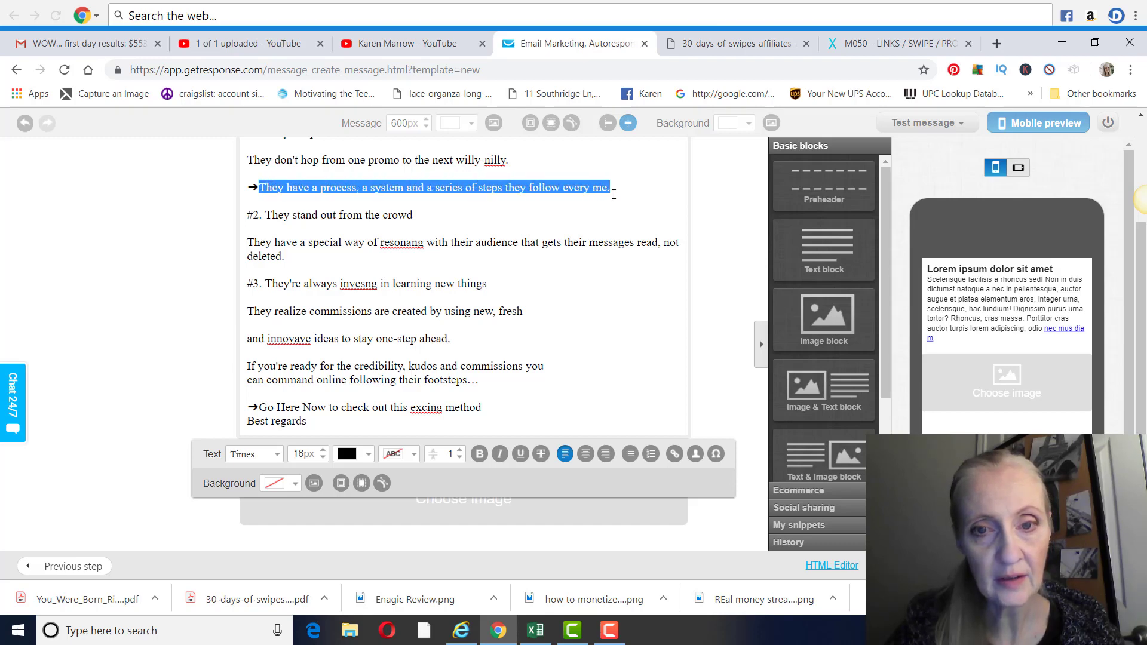
click(674, 457)
click(514, 318)
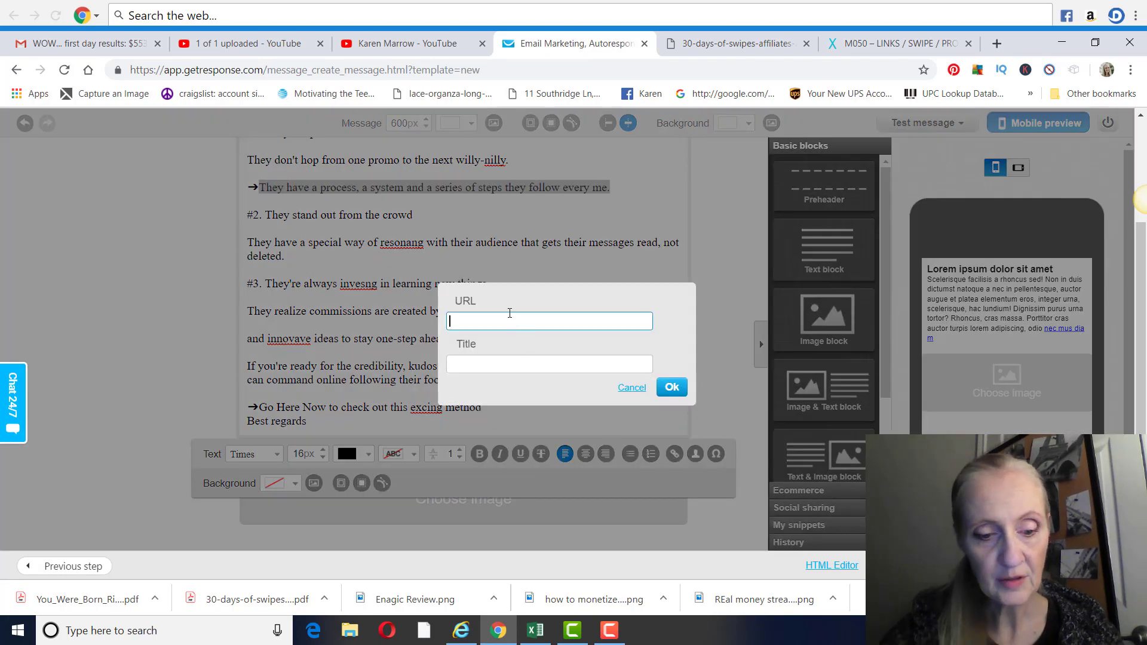
key(ctrl+v)
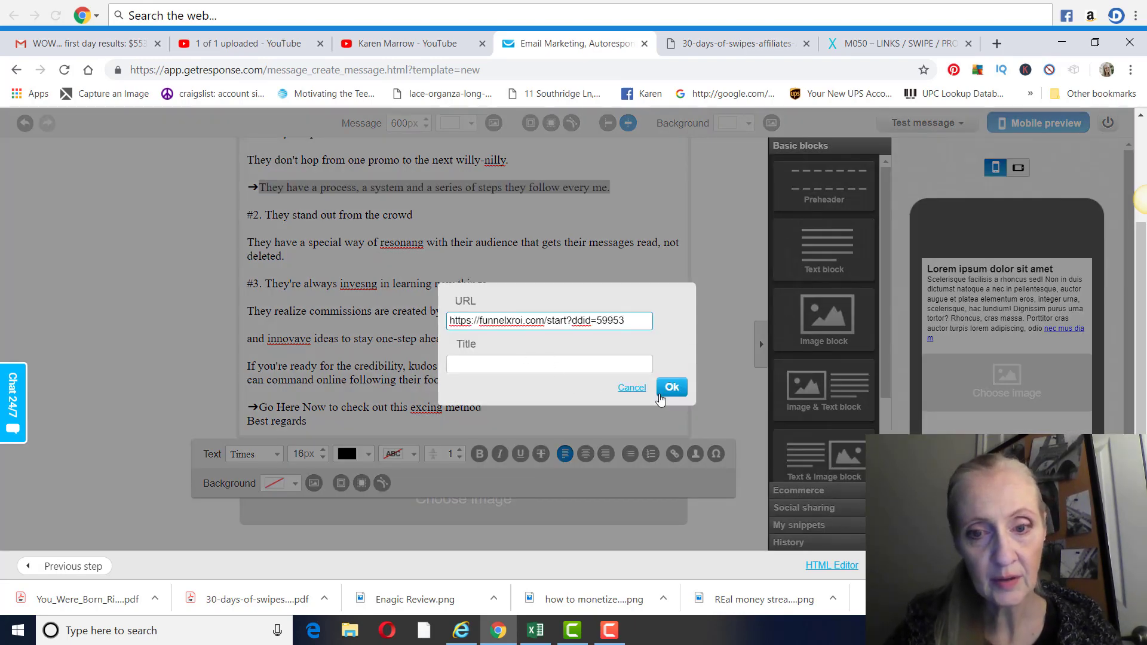
click(662, 395)
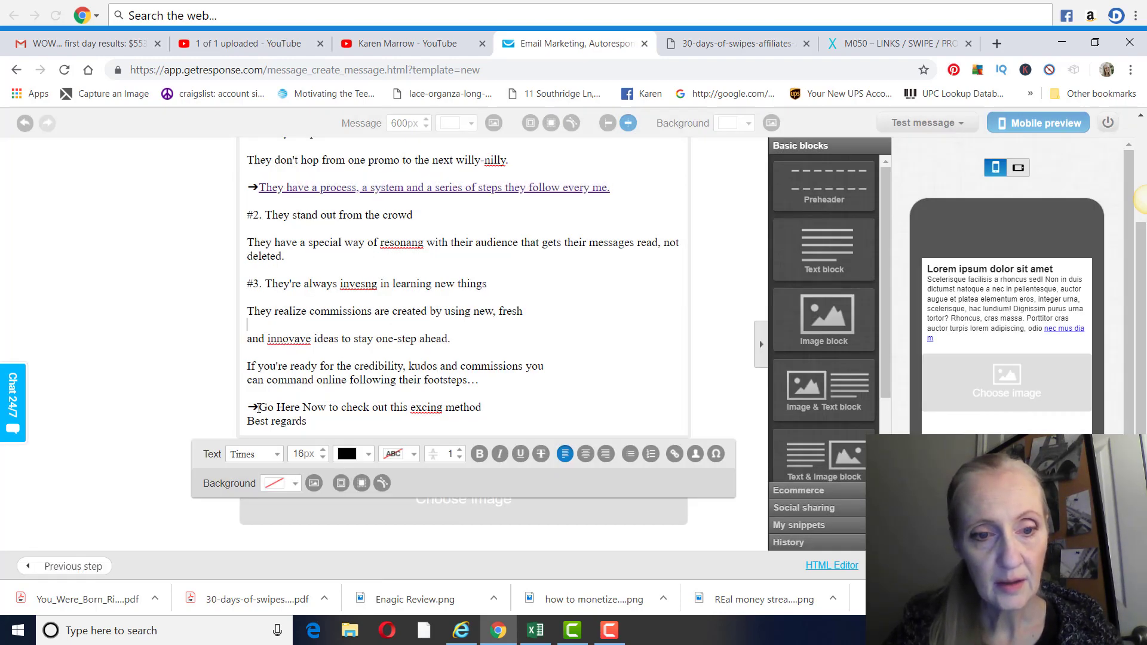
Link the 'Go Here Now to check out this excing method' line to the same URL
drag(262, 407, 484, 410)
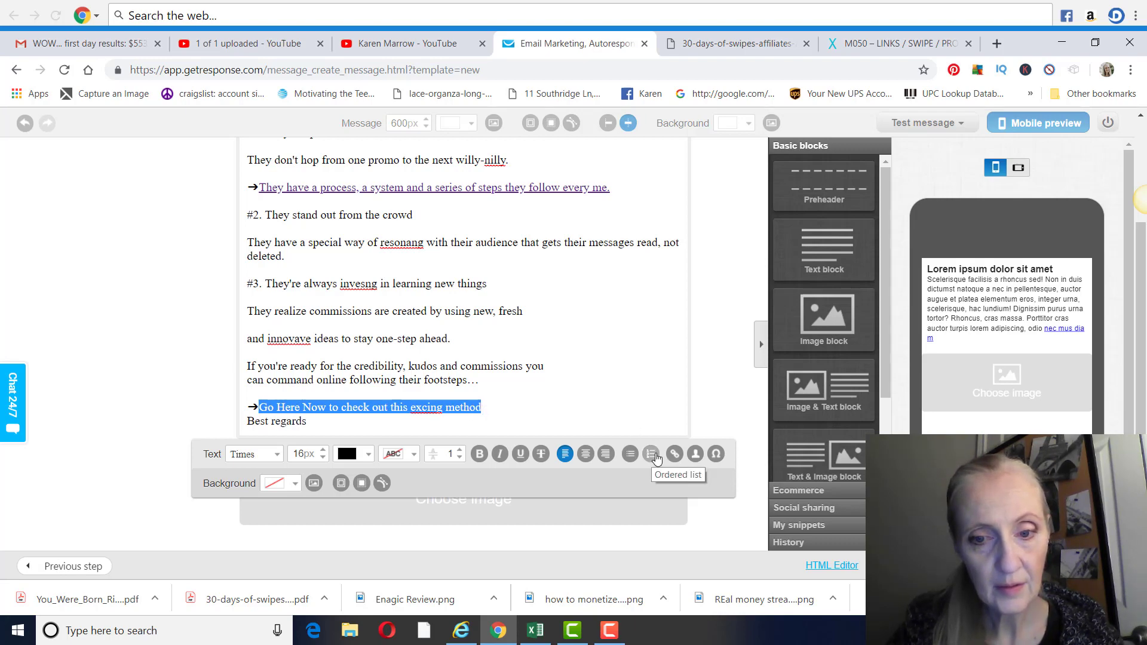
click(675, 454)
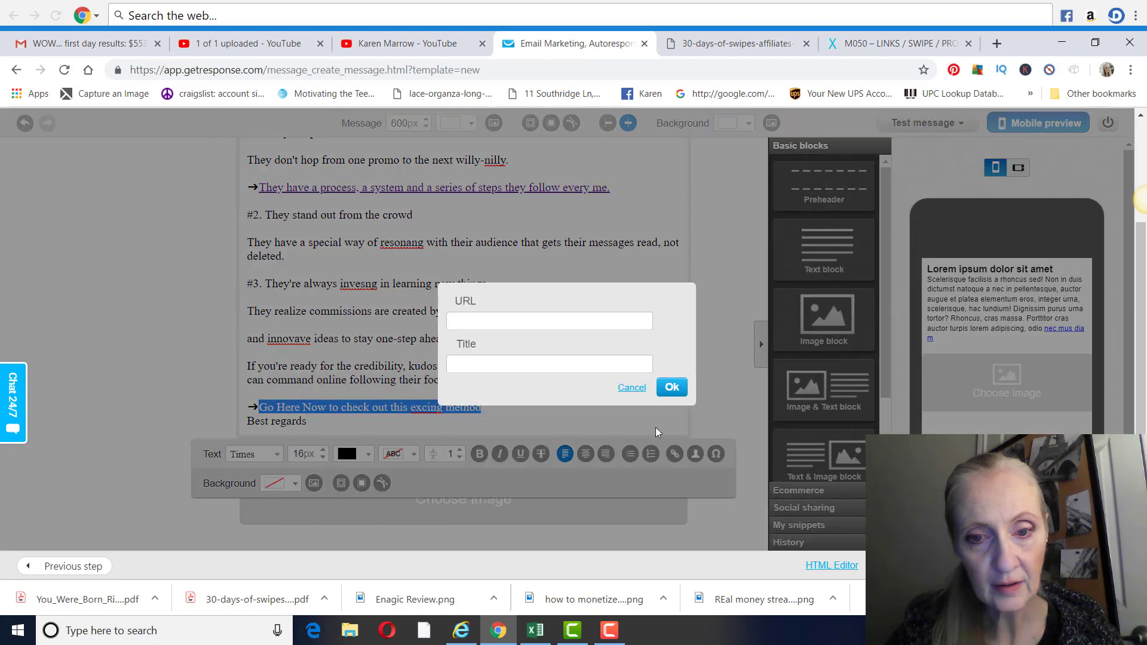
click(532, 325)
key(ctrl+v)
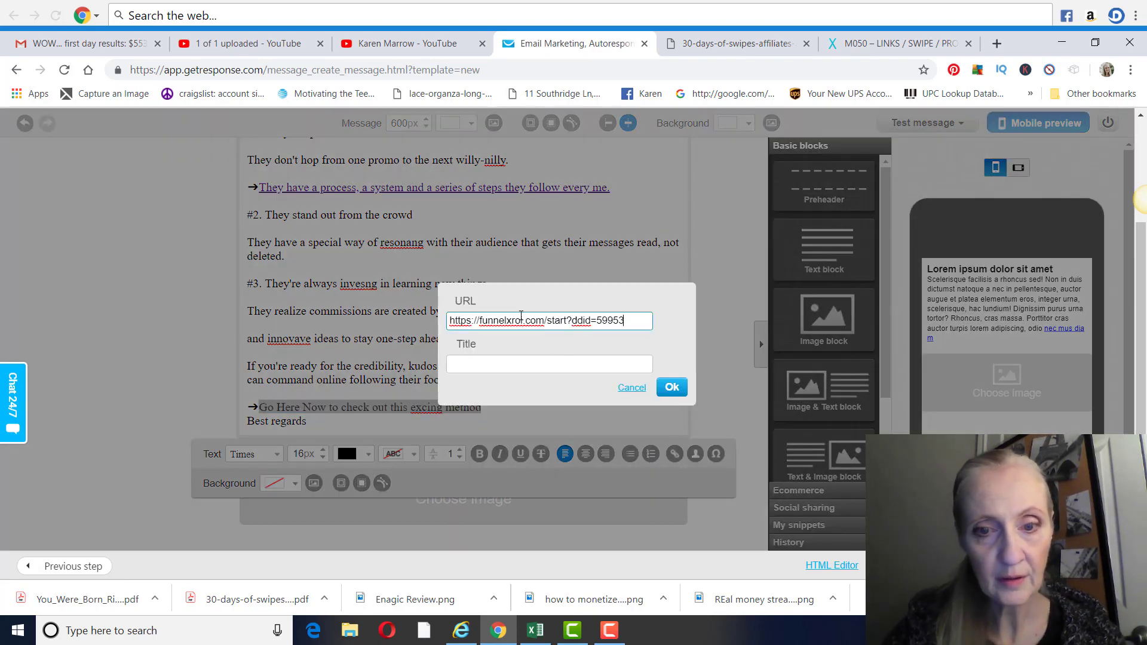
click(672, 387)
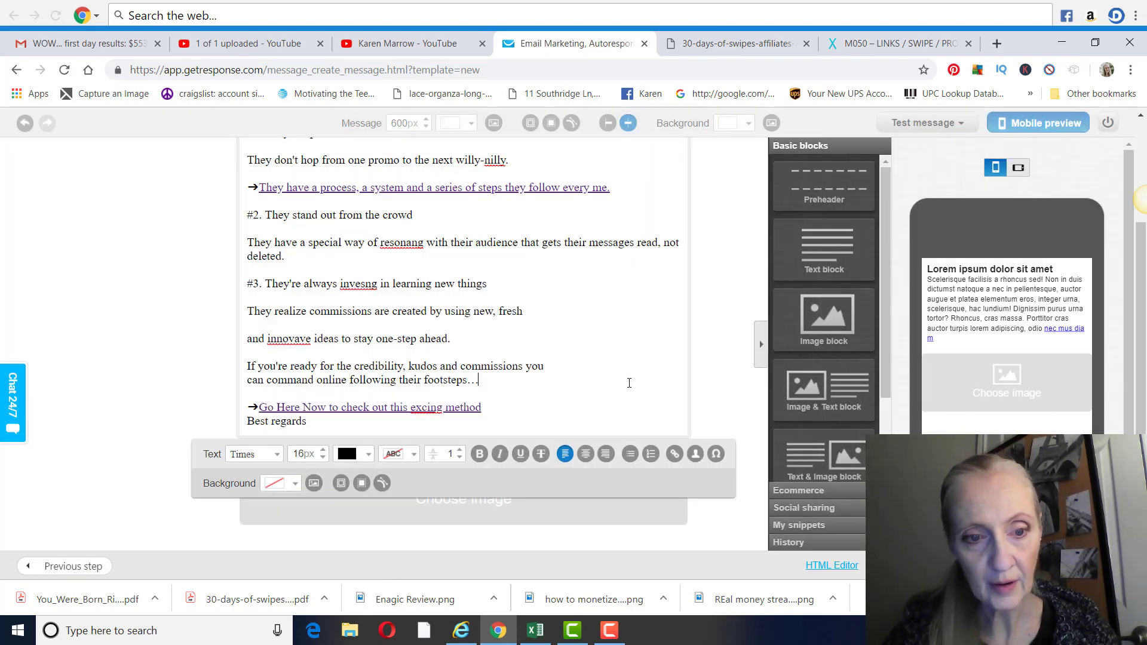
Add a blank line before Best regards and type the sign-off name beneath it
click(505, 407)
key(Return)
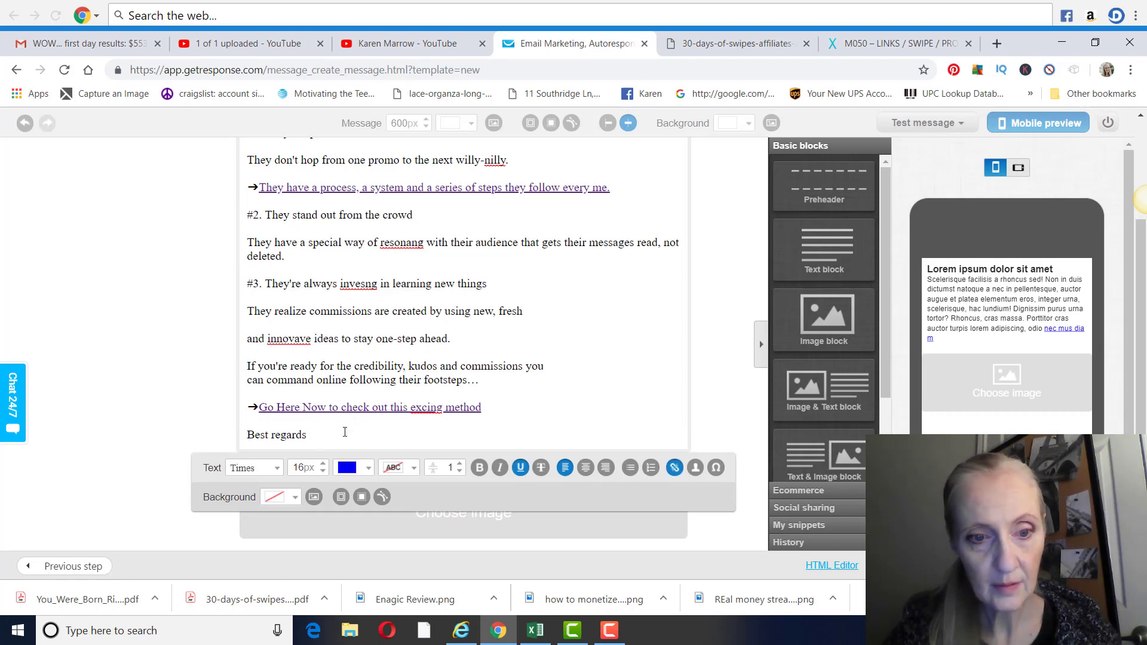
click(338, 427)
key(Return)
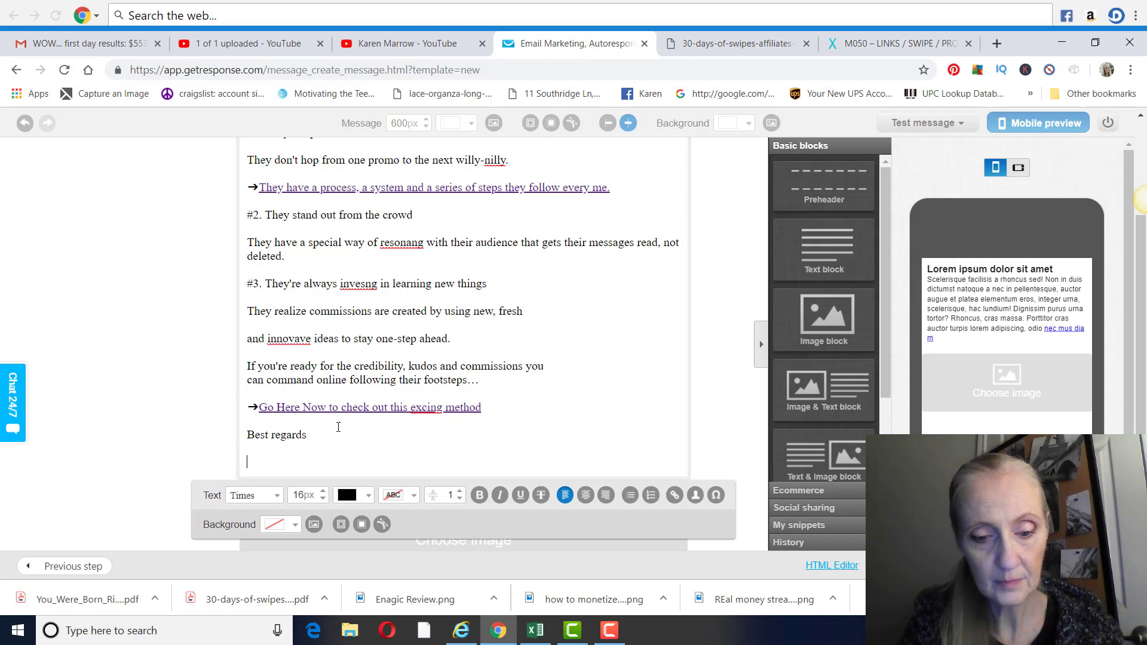
text(Karen)
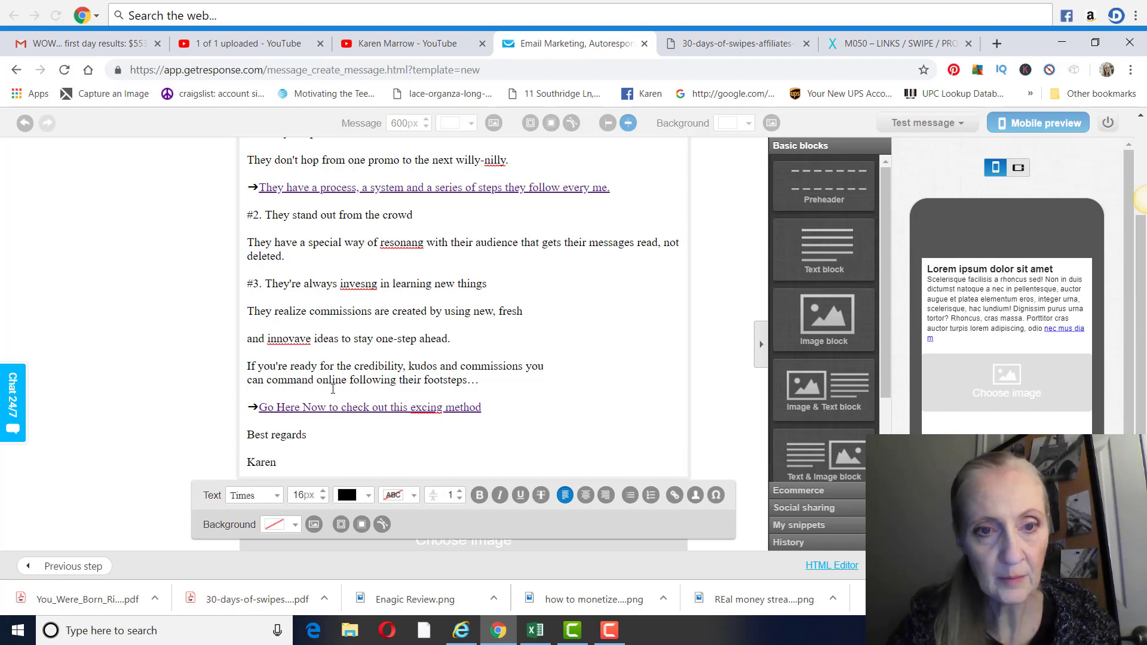
scroll(333, 389, up, 3)
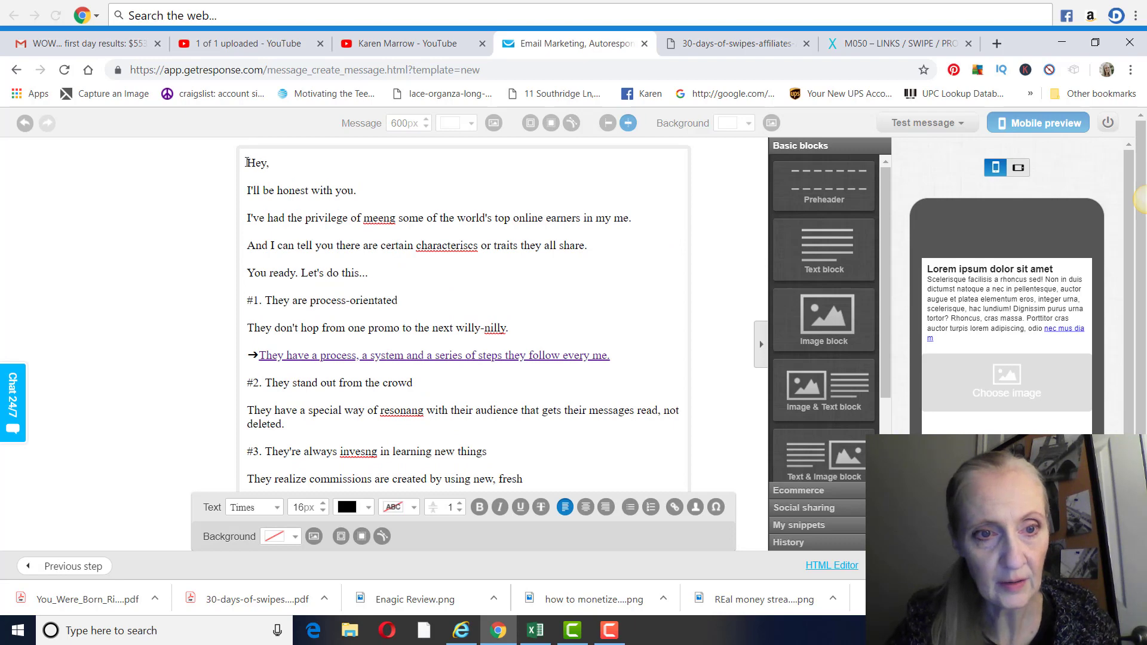
Paste the full email text into the Plain Text version
drag(247, 163, 421, 426)
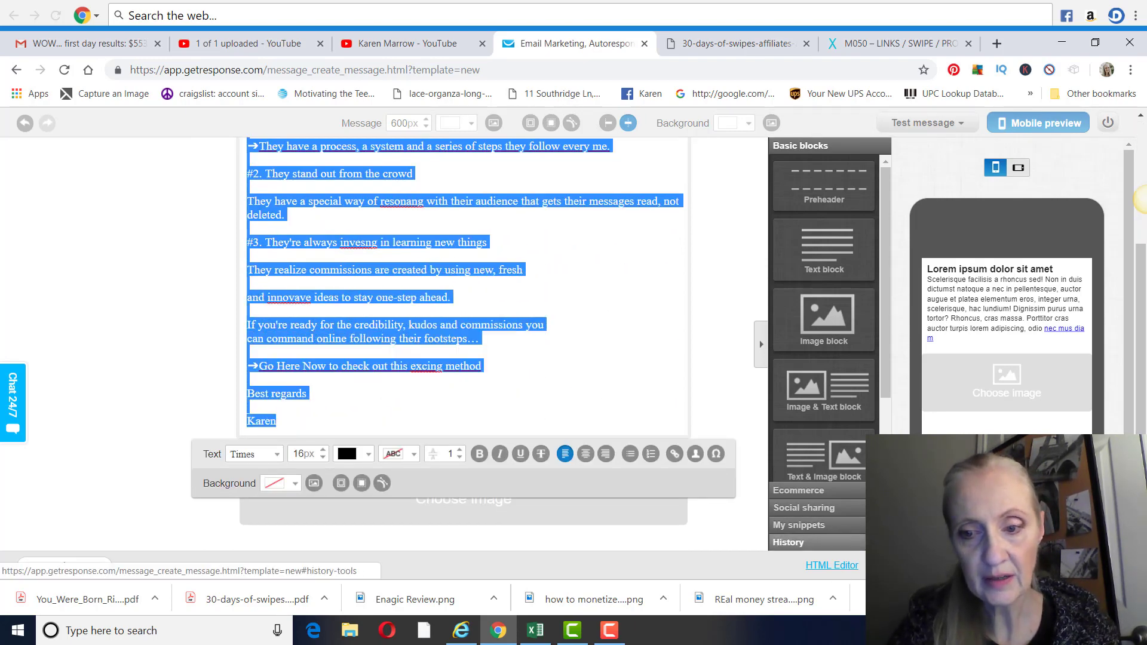
click(884, 566)
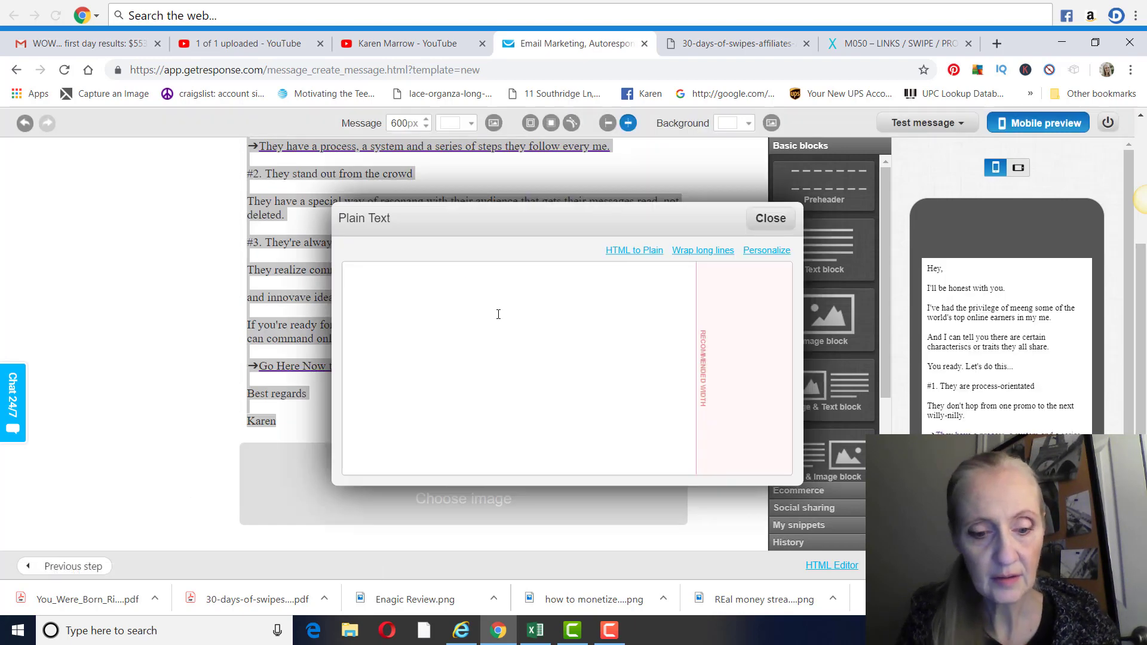
key(ctrl+v)
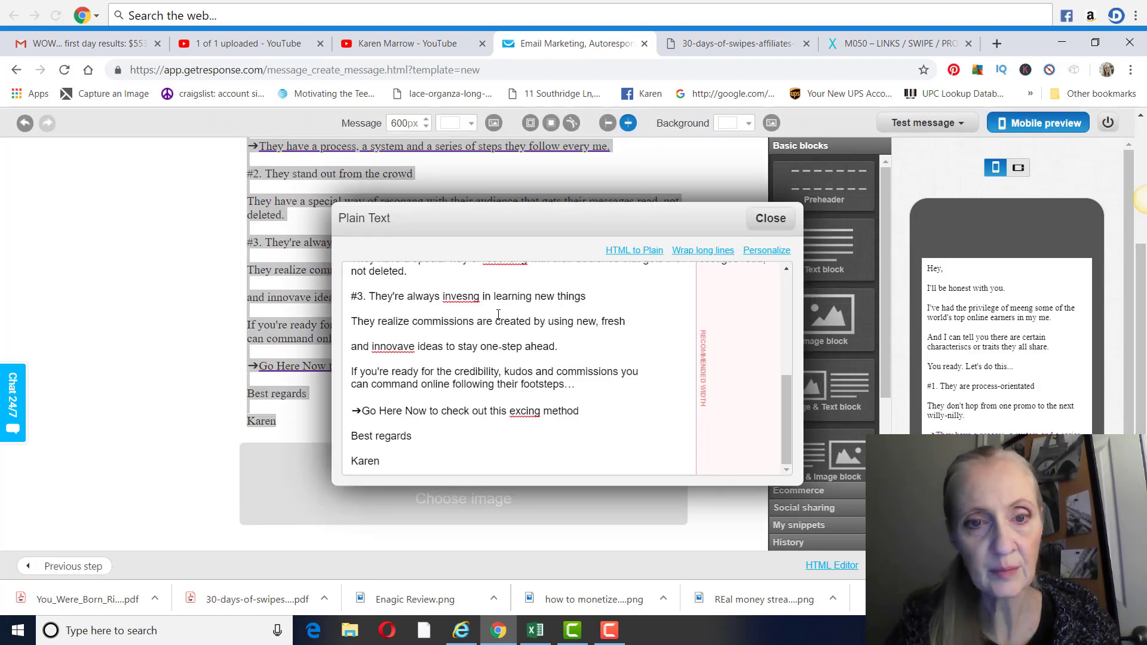
click(885, 46)
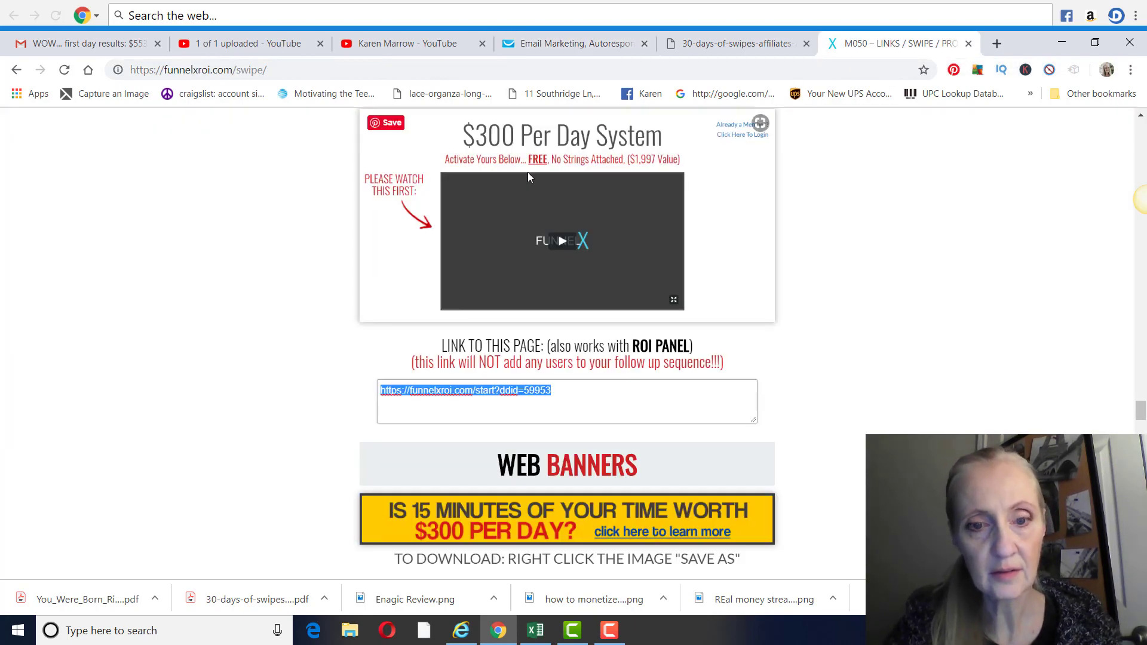
click(538, 43)
scroll(589, 292, up, 1)
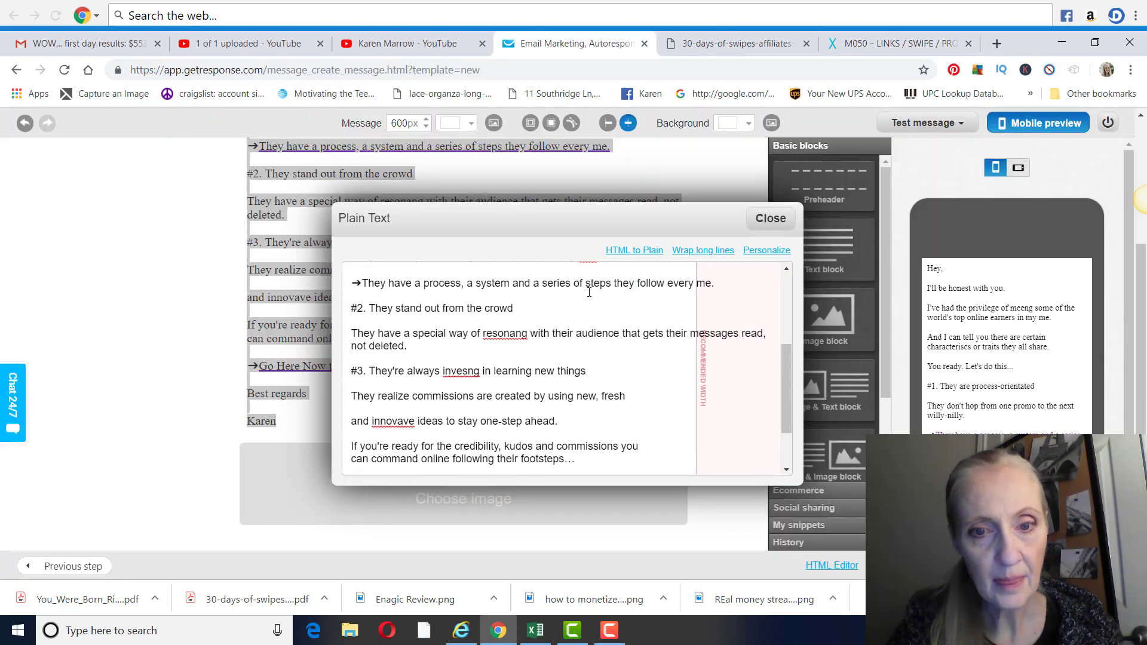
scroll(657, 304, up, 1)
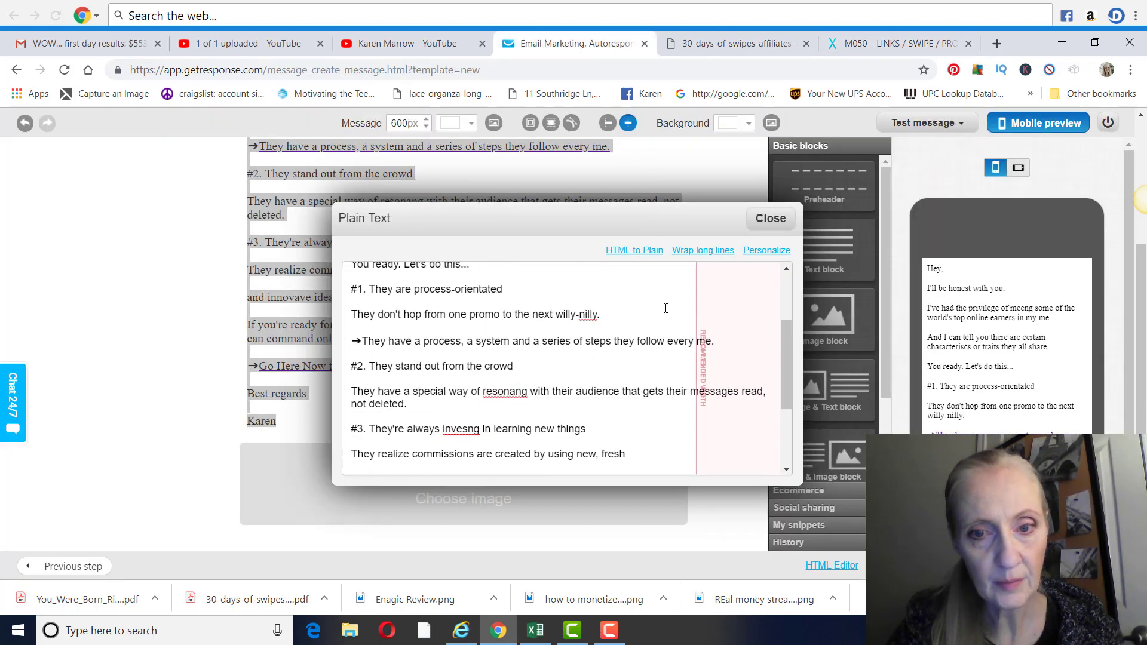
Insert the funnelxroi start URL under both linked lines in the plain text, then close it
click(723, 356)
key(Return)
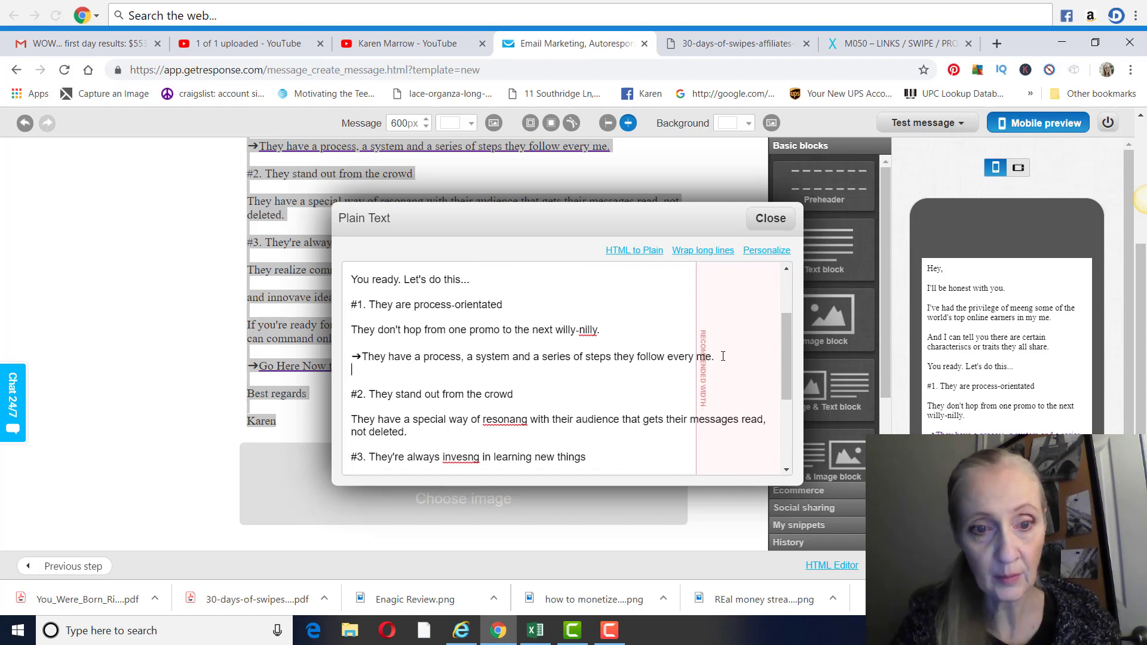
text(https://funnelxroi.com/start?ddid=59953)
scroll(720, 359, down, 2)
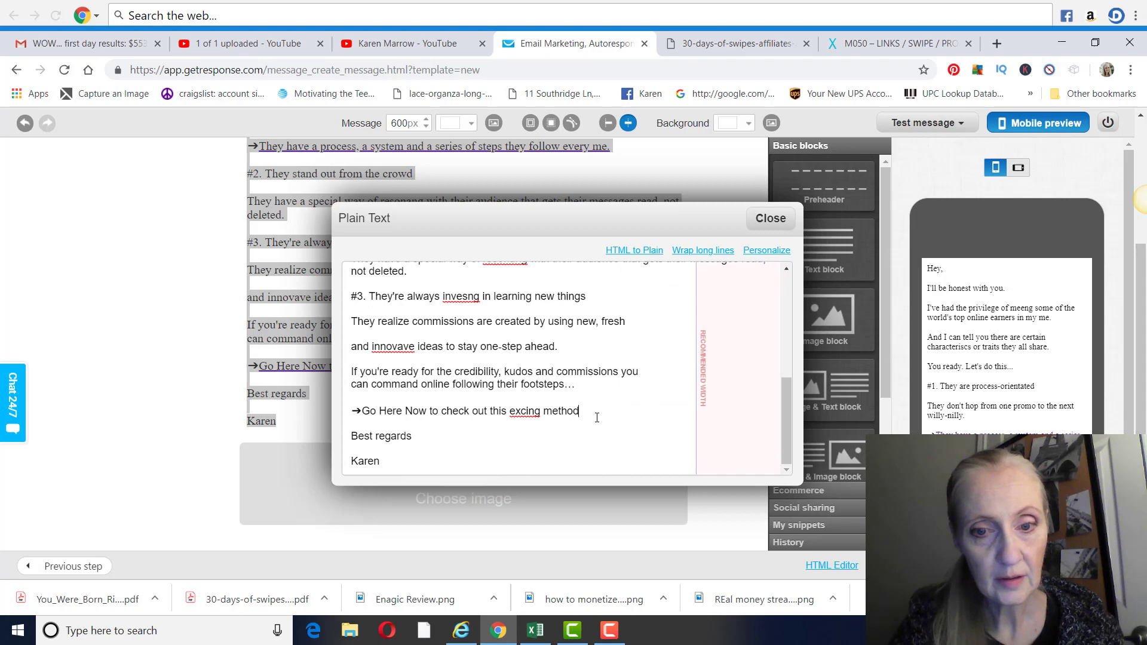
click(597, 418)
key(Return)
text(https://funnelxroi.com/start?ddid=59953)
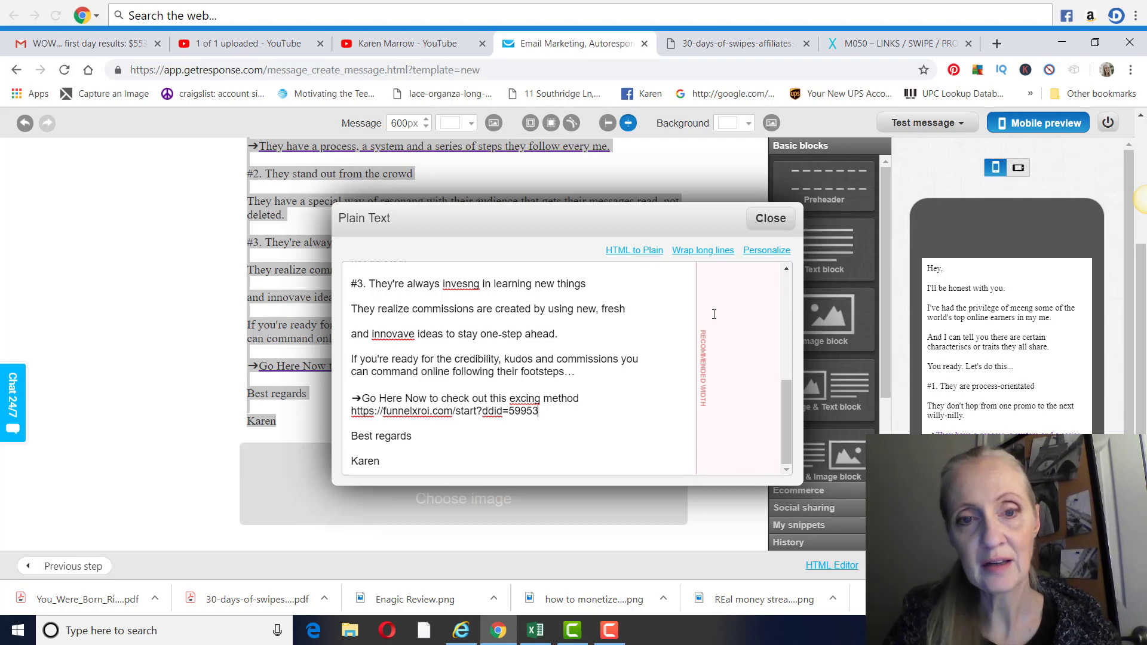
click(769, 219)
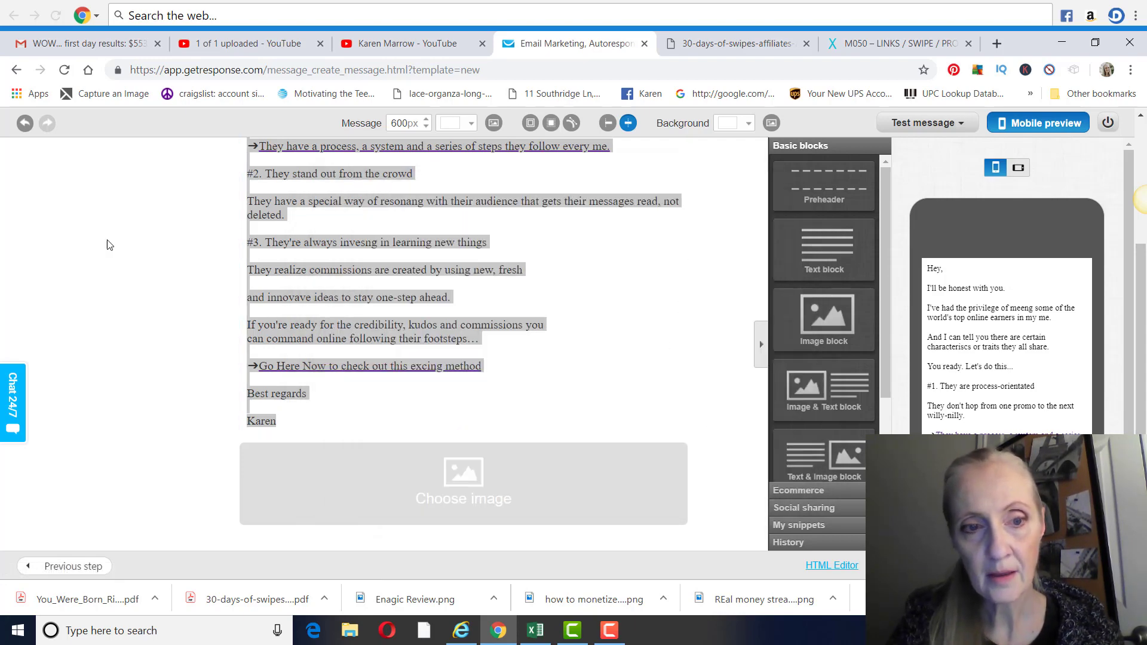
Fill the image block with the 9_12 photo from My Images
click(55, 245)
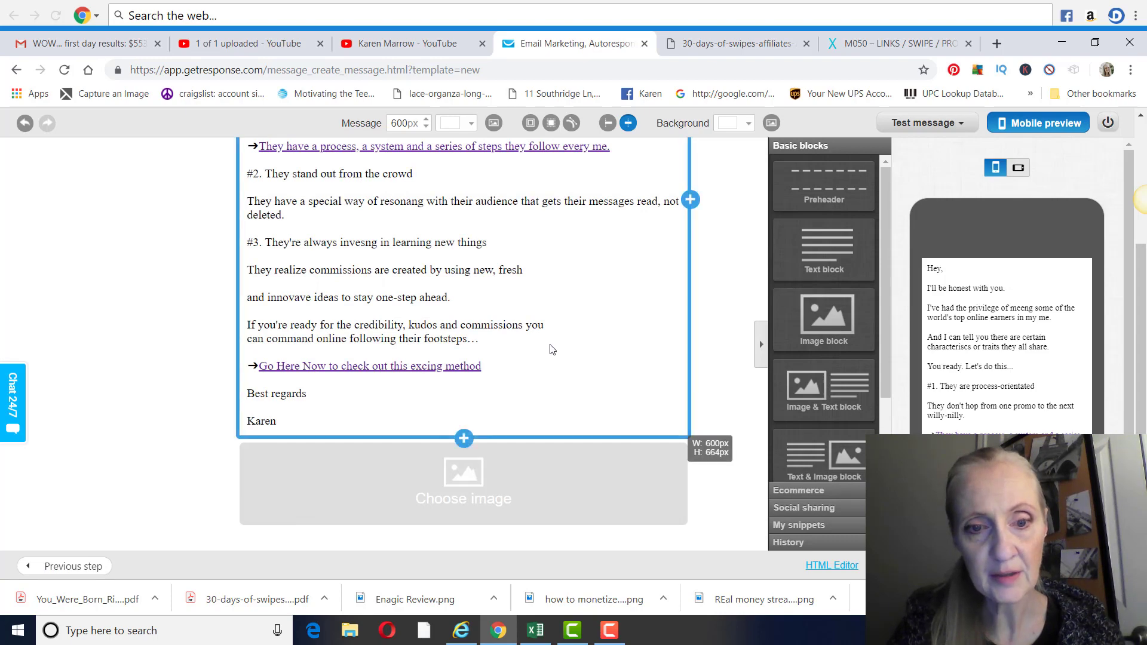
click(468, 476)
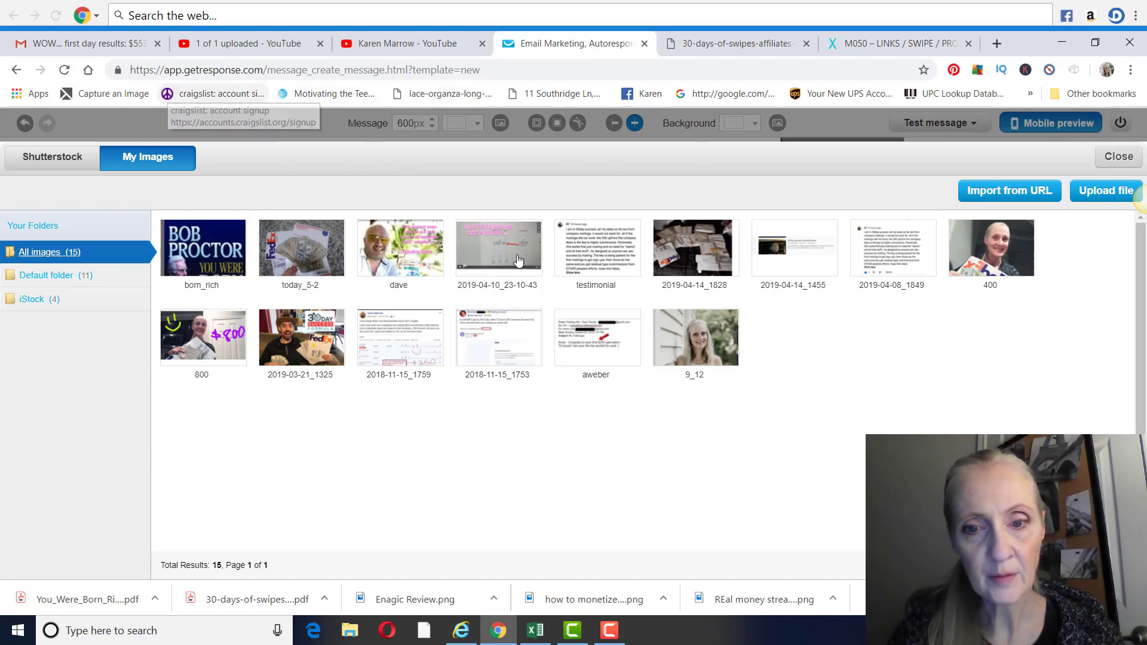
click(696, 337)
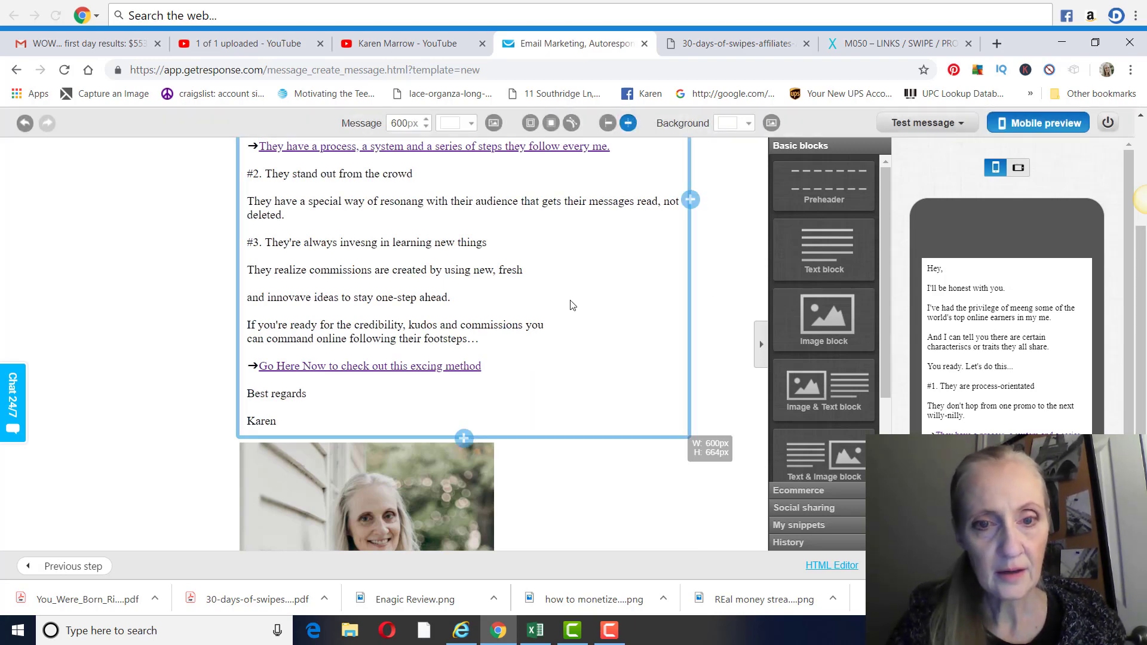
scroll(575, 302, up, 3)
Run a spam score check on the email, which scores -0.1
scroll(656, 264, up, 1)
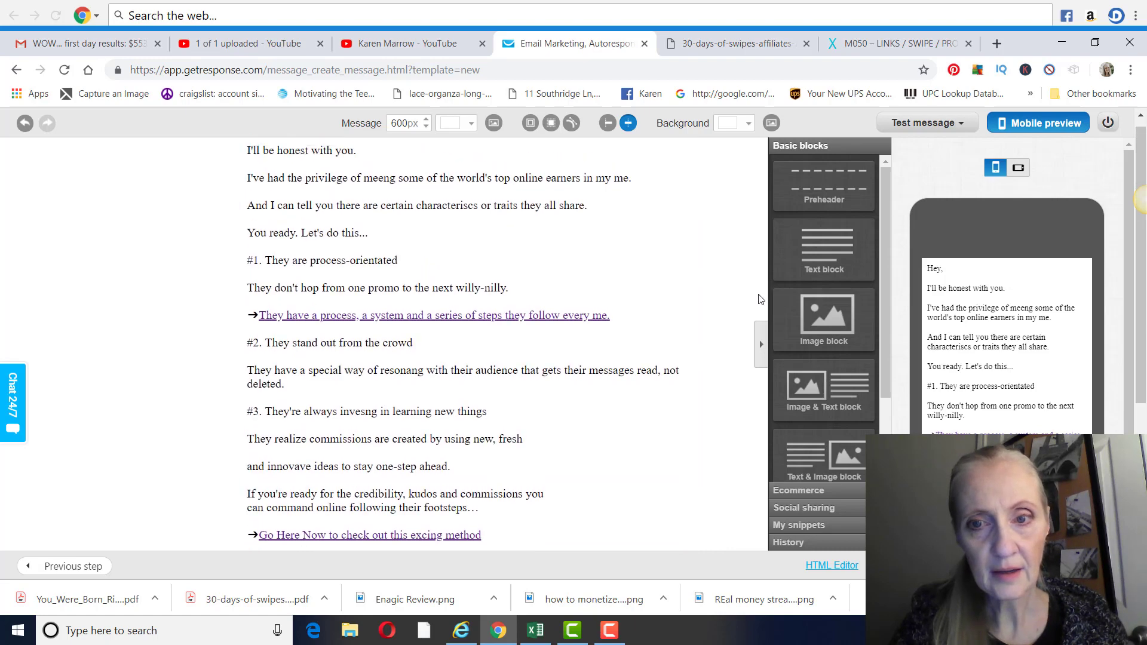
click(952, 126)
click(913, 196)
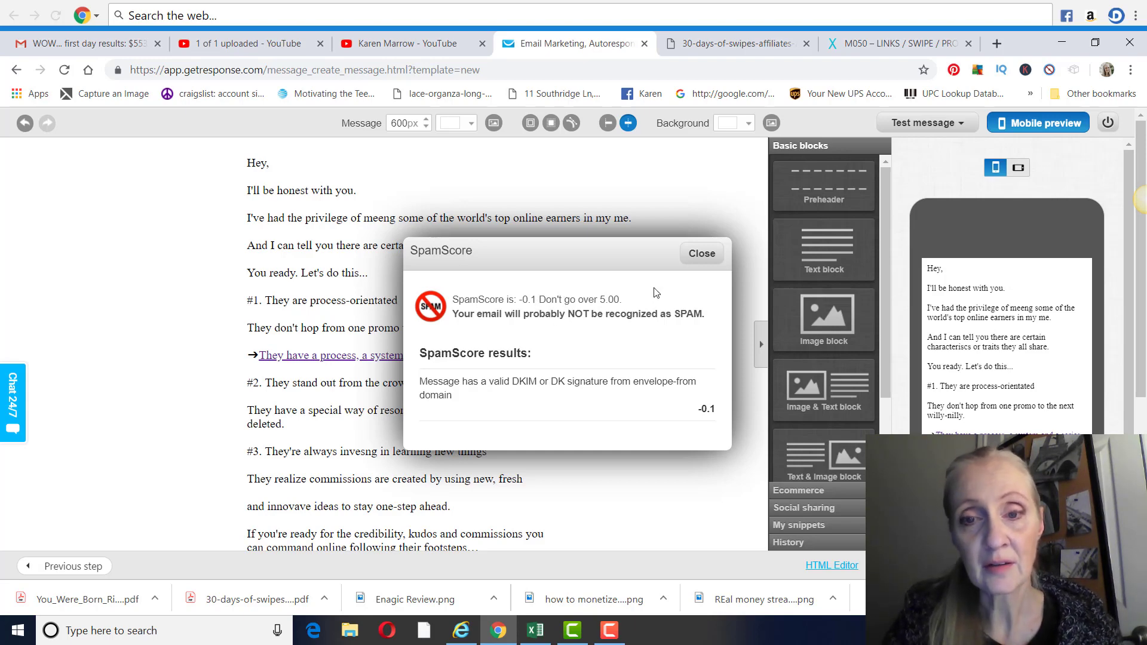
click(699, 256)
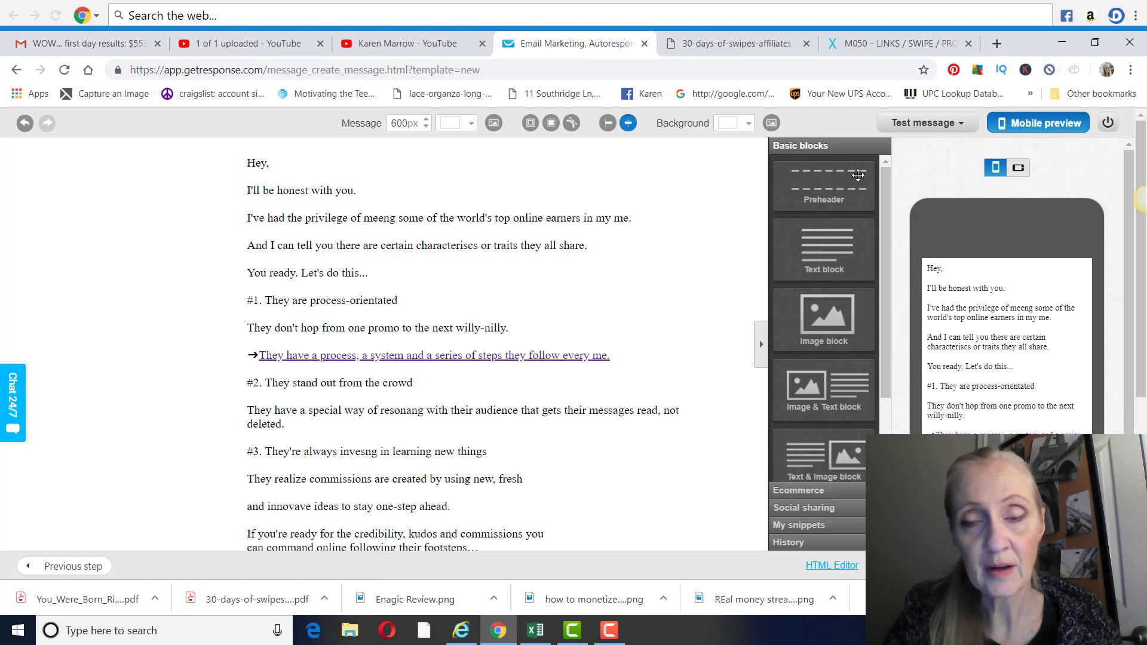
Send a test message to your own address, then open a new browser tab
click(913, 126)
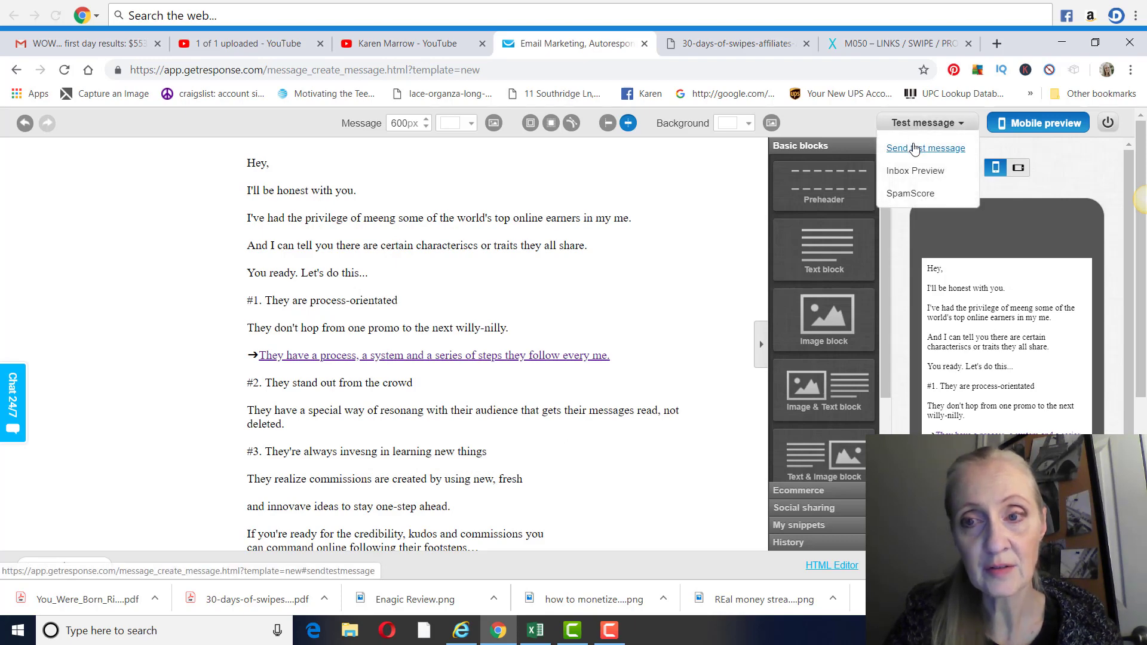
click(912, 150)
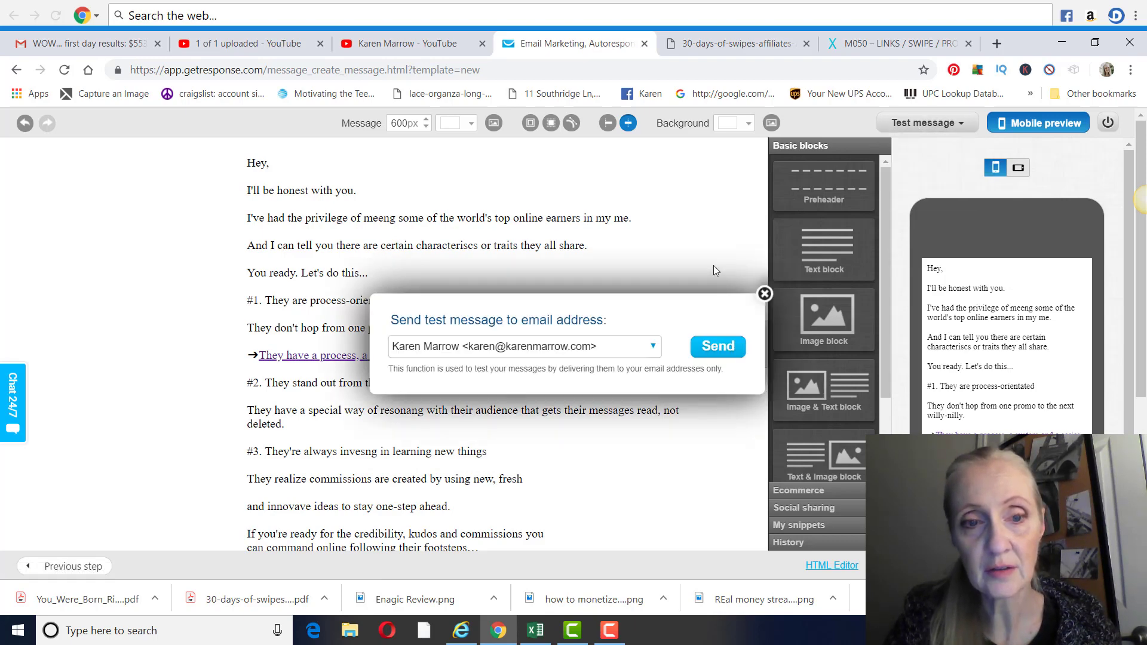
click(724, 352)
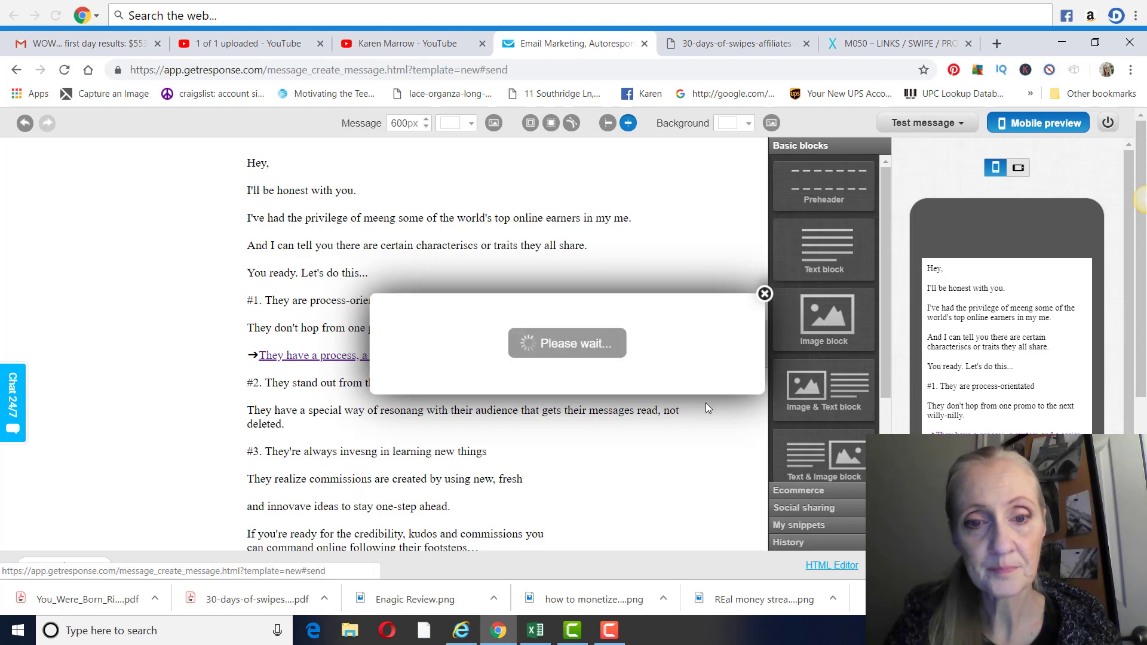
click(765, 294)
key(ctrl+t)
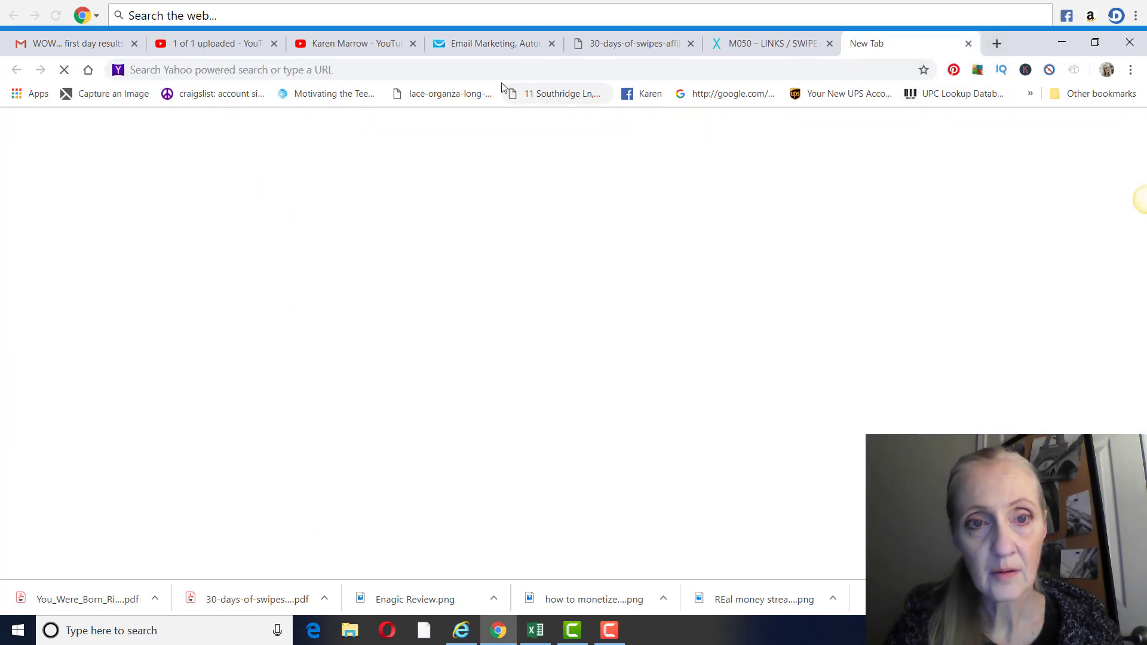
Load the GoDaddy website in the current browser tab
click(776, 70)
key(BackSpace)
text(godaddy.com)
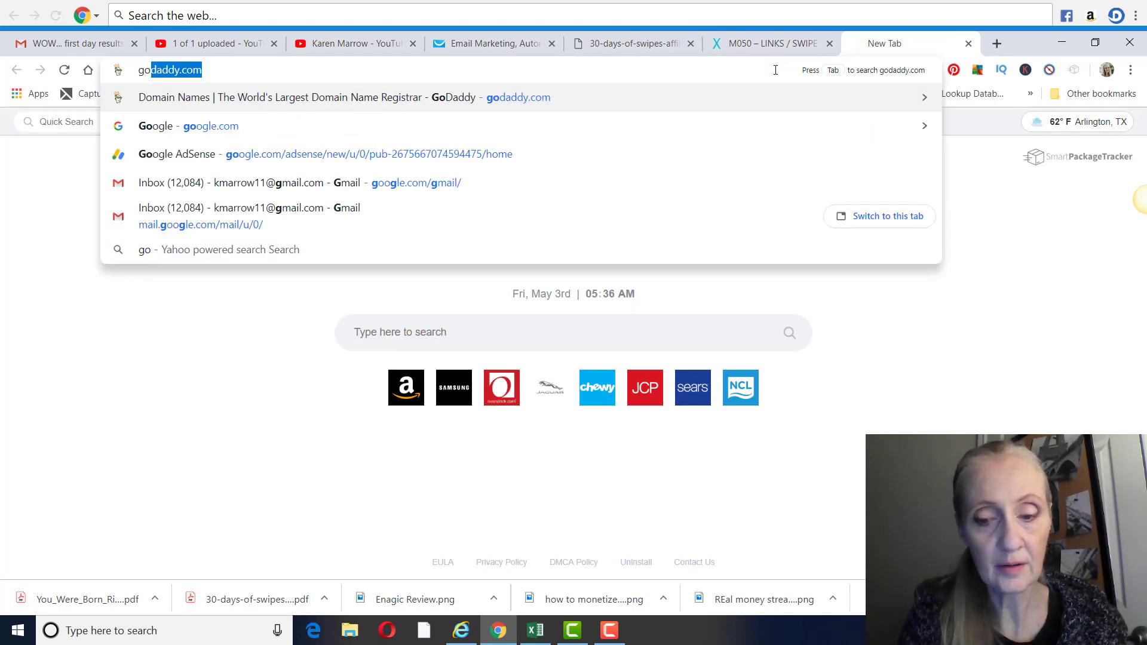
key(Return)
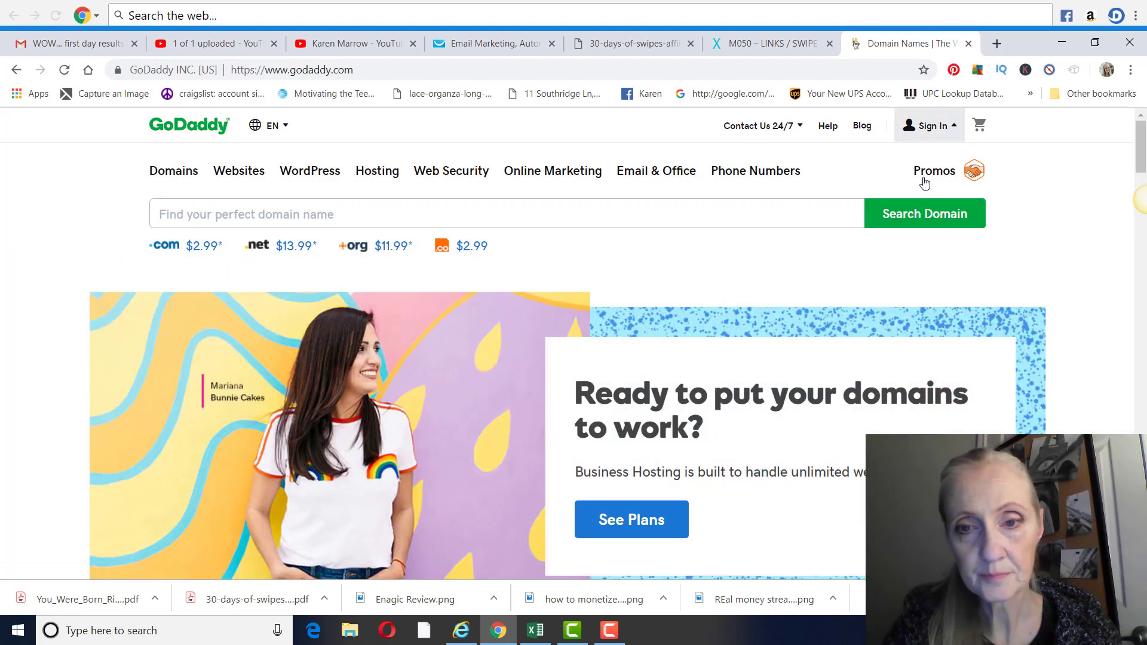
Sign in to GoDaddy's Office 365 Email, staying signed in, and open Outlook mail
click(926, 132)
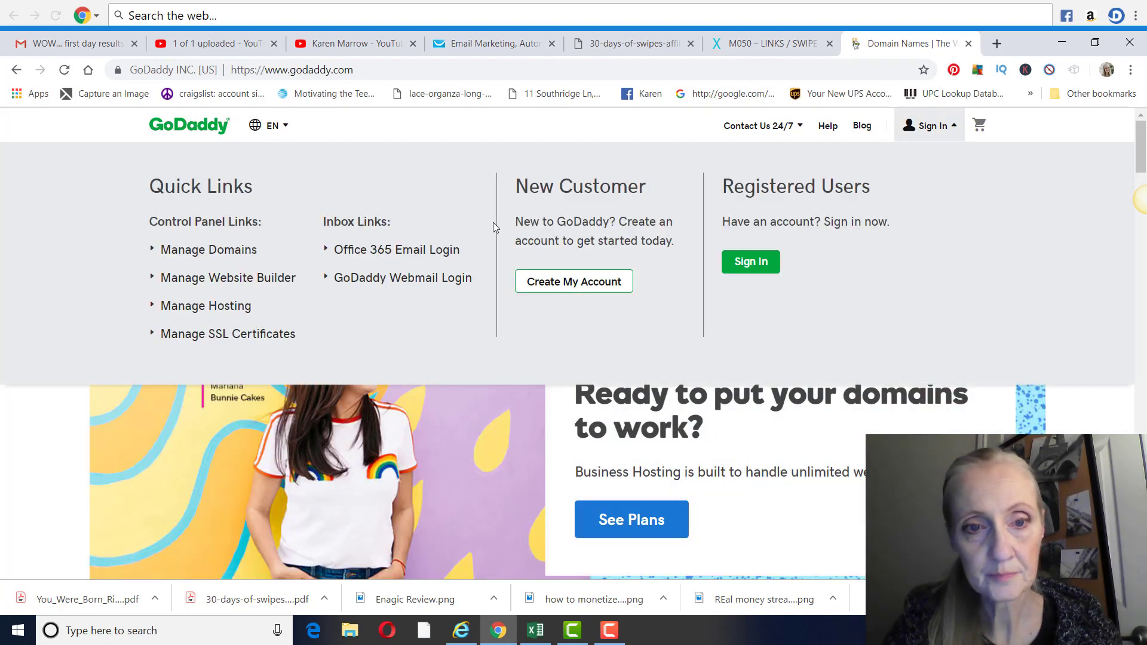
click(410, 254)
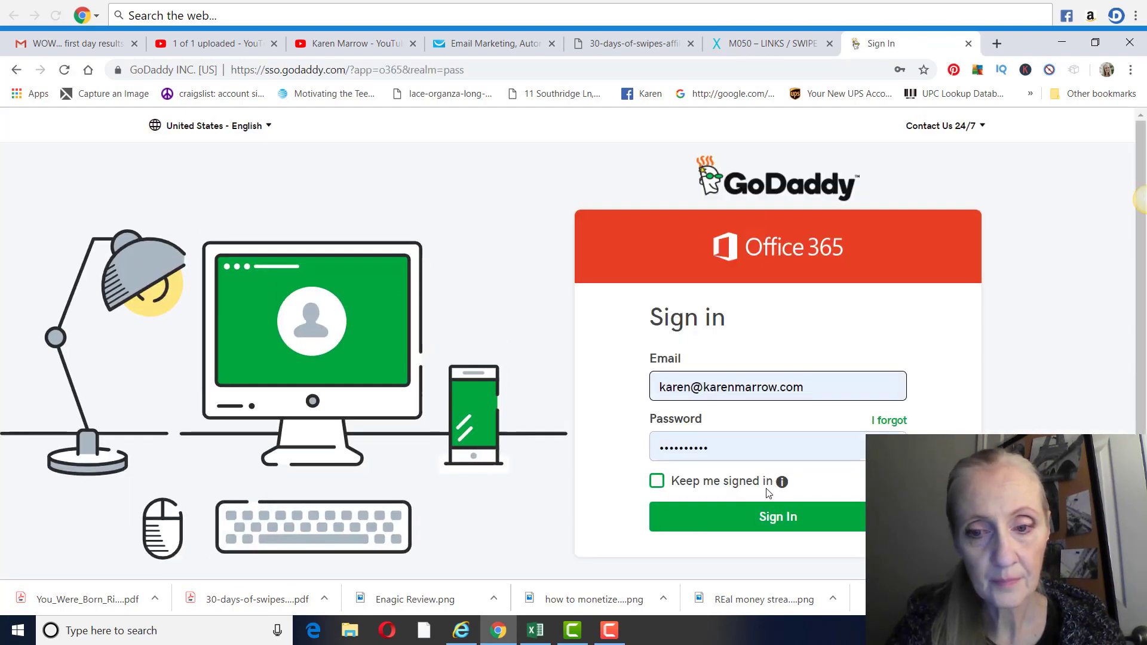
click(757, 516)
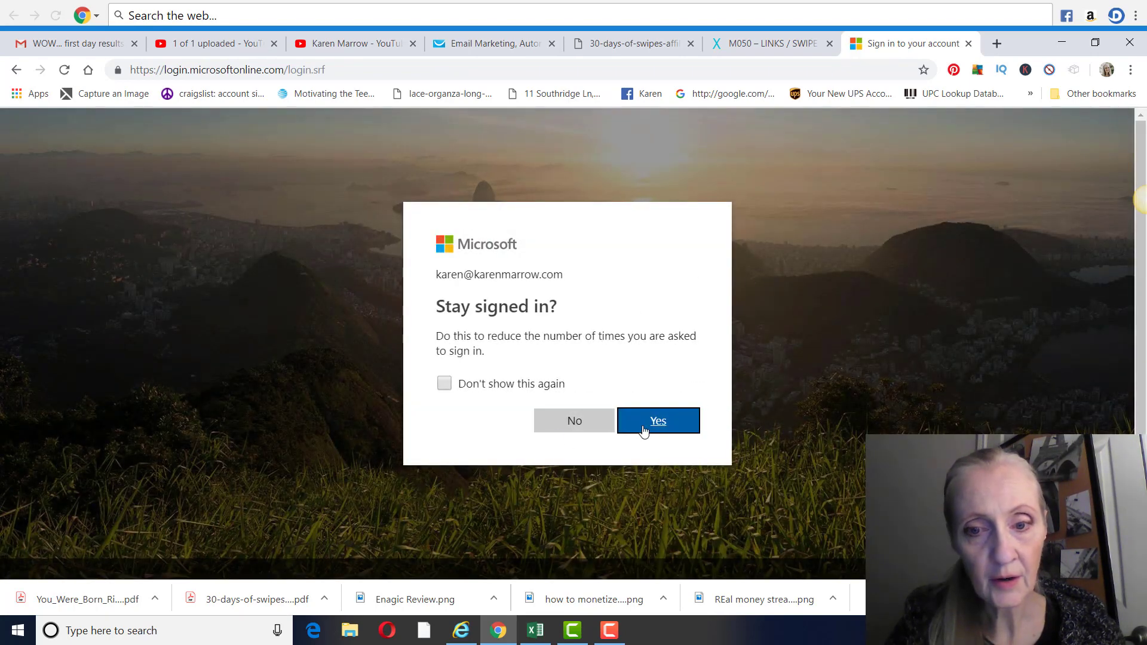
click(643, 431)
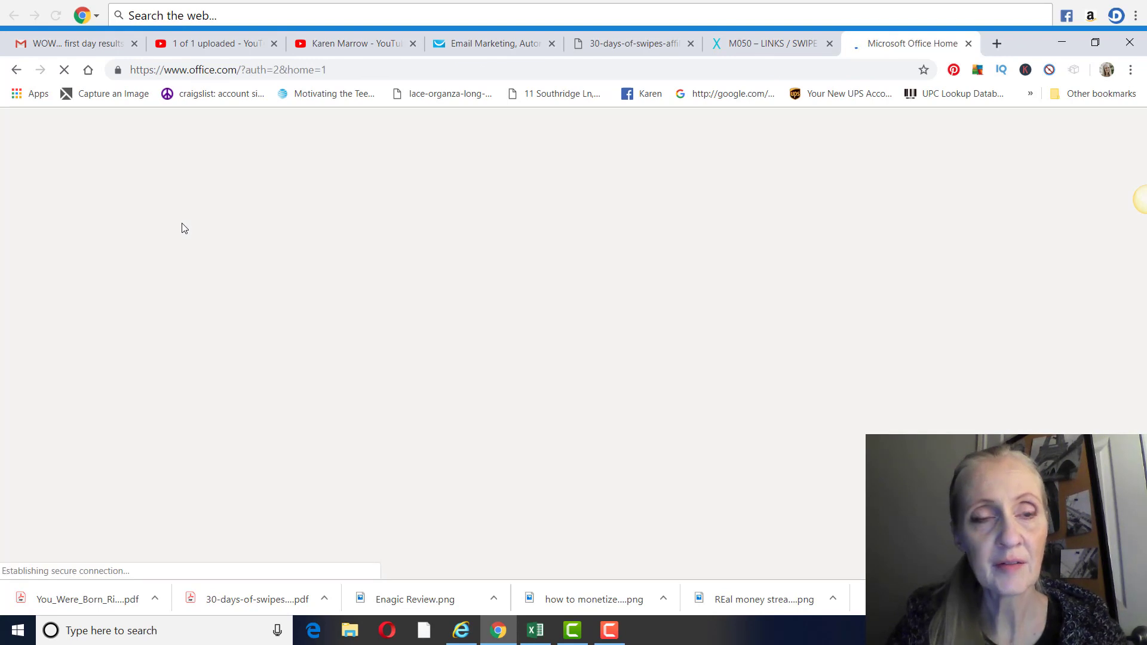
click(183, 233)
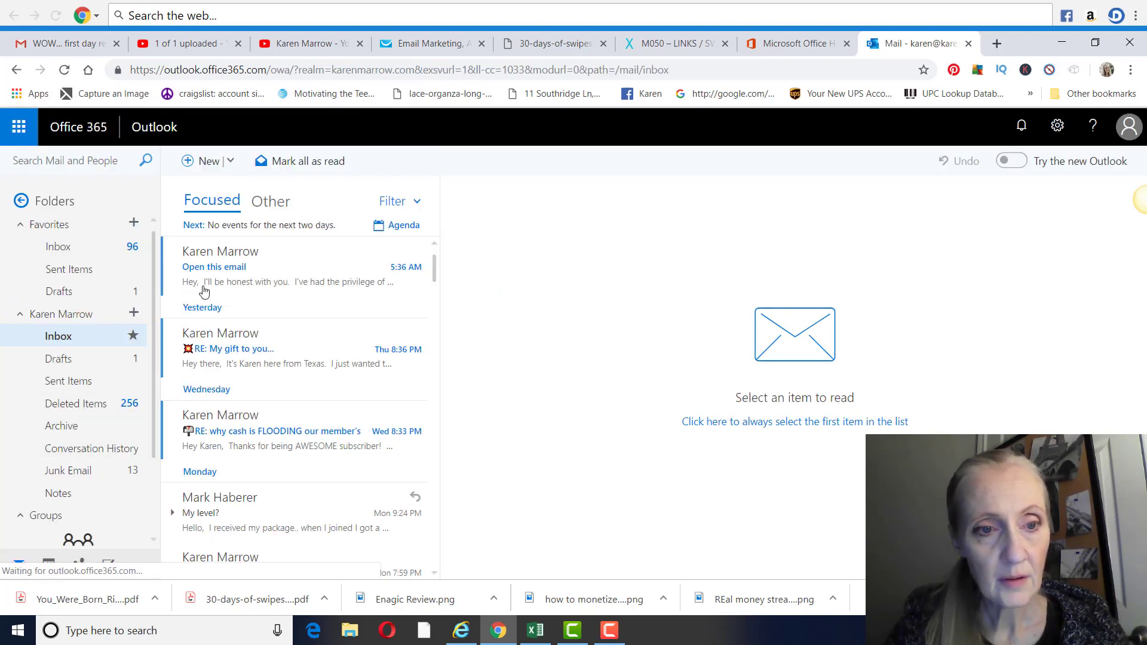
Confirm both links in 'Open this email' open FunnelX ROI's '$300 Per Day System' page, then return to GetResponse
click(223, 279)
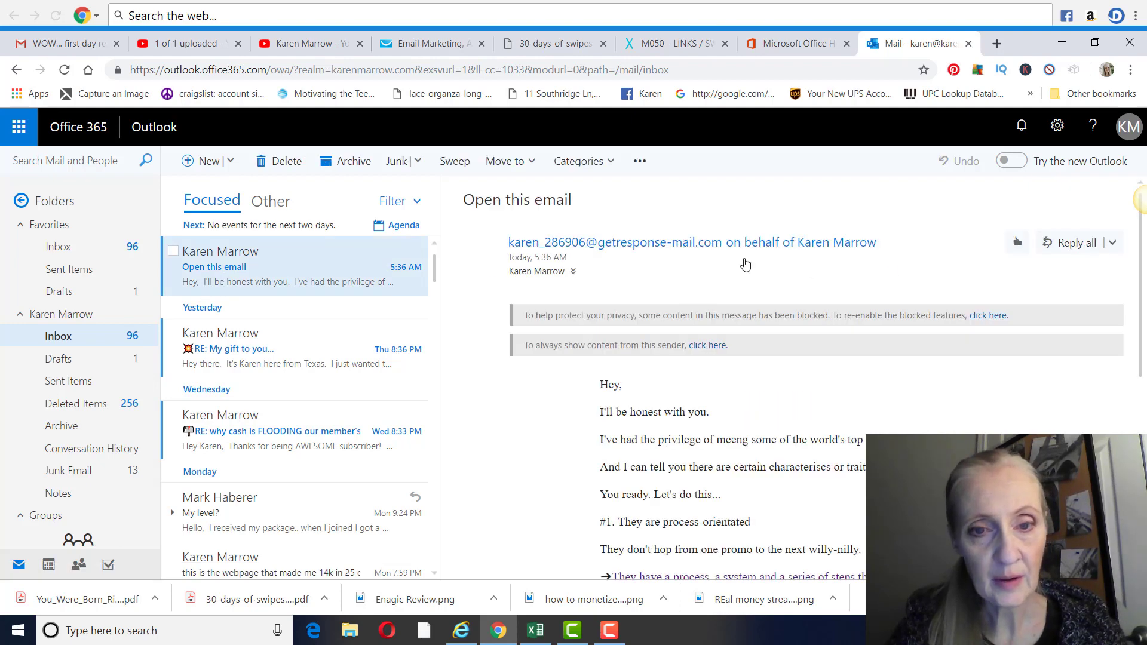
scroll(768, 263, down, 2)
scroll(768, 264, down, 4)
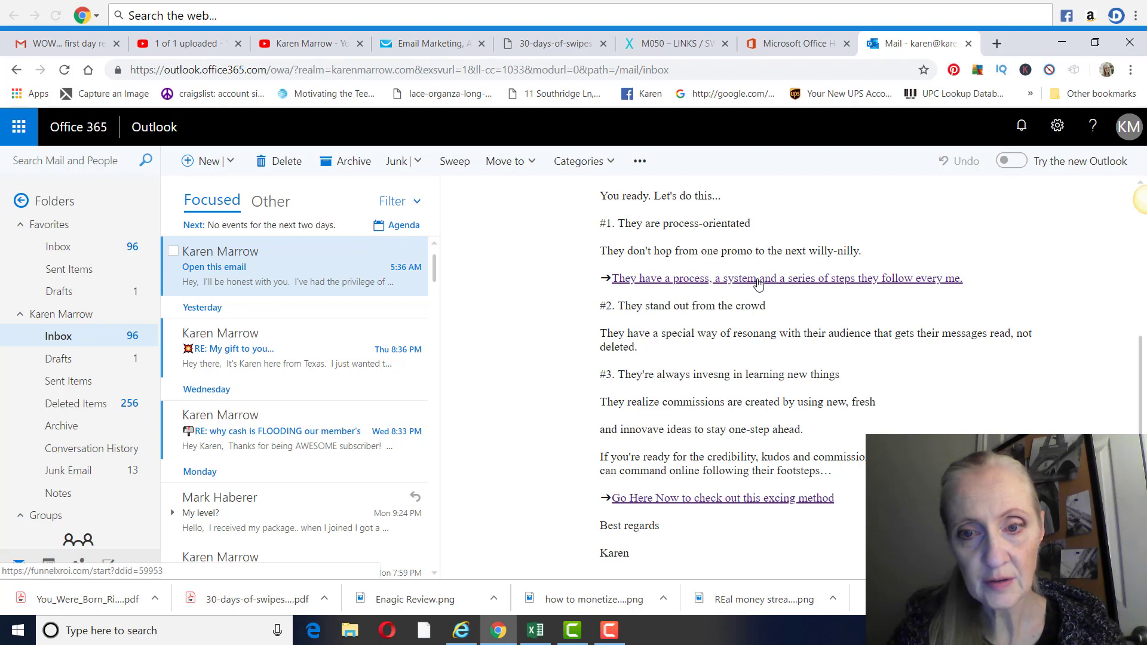
click(757, 281)
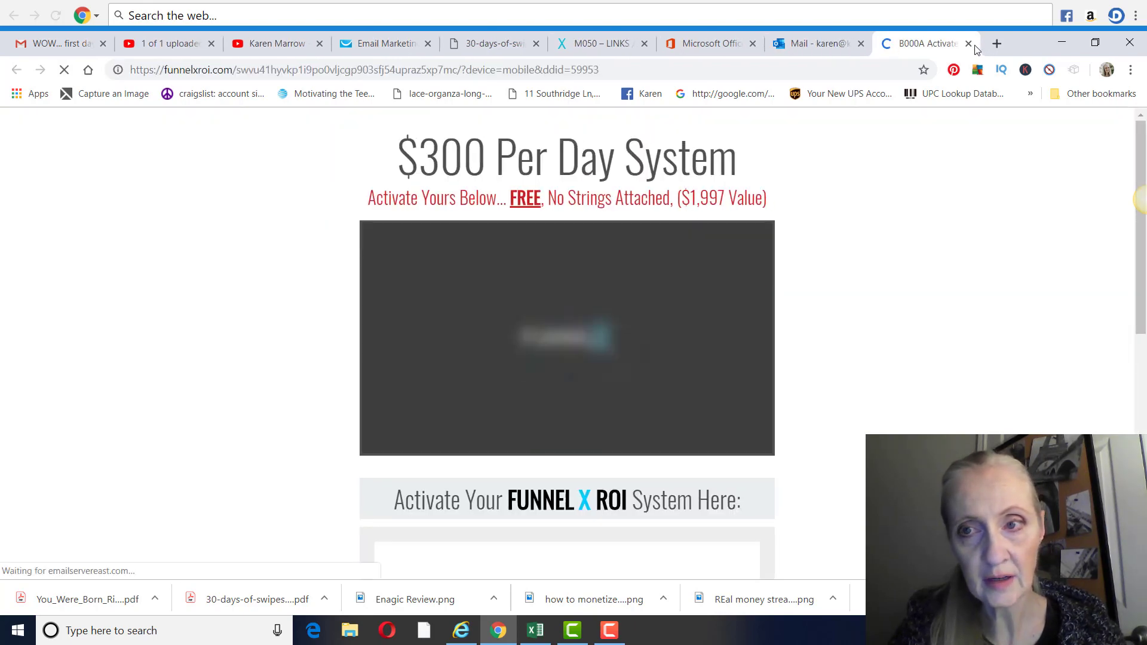
click(969, 44)
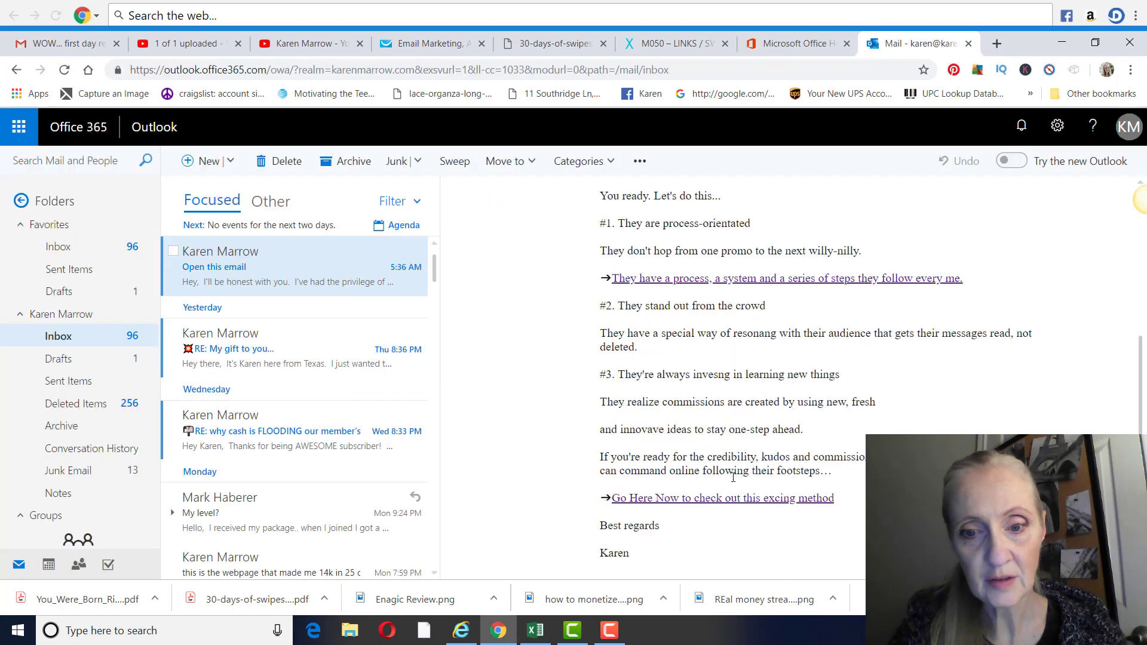
click(733, 498)
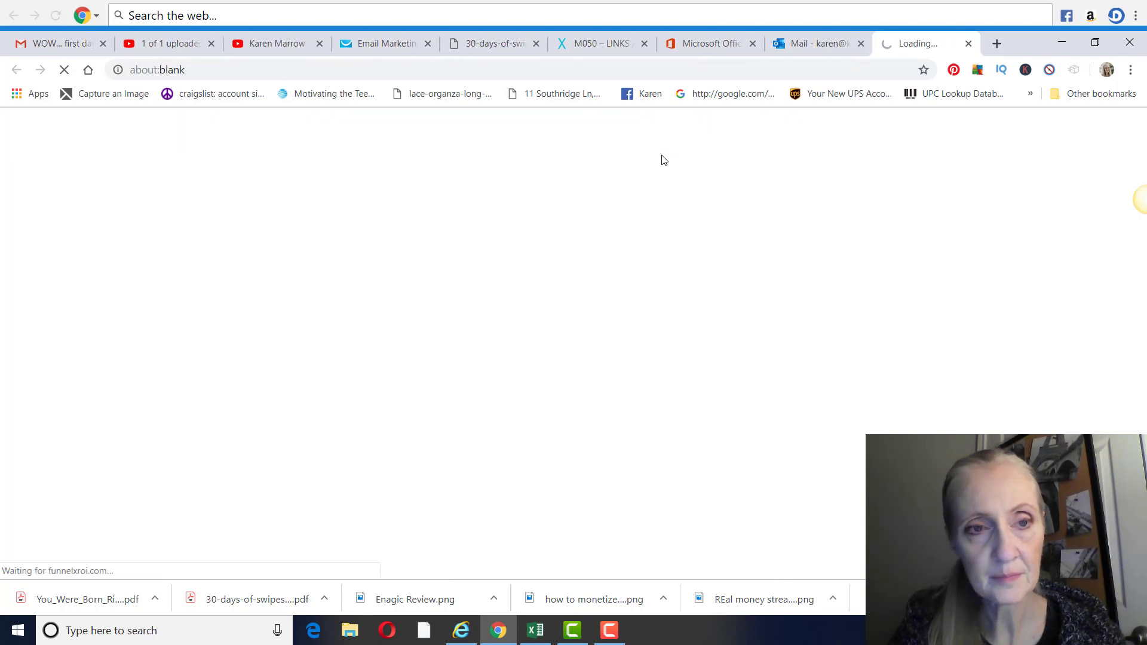
click(969, 43)
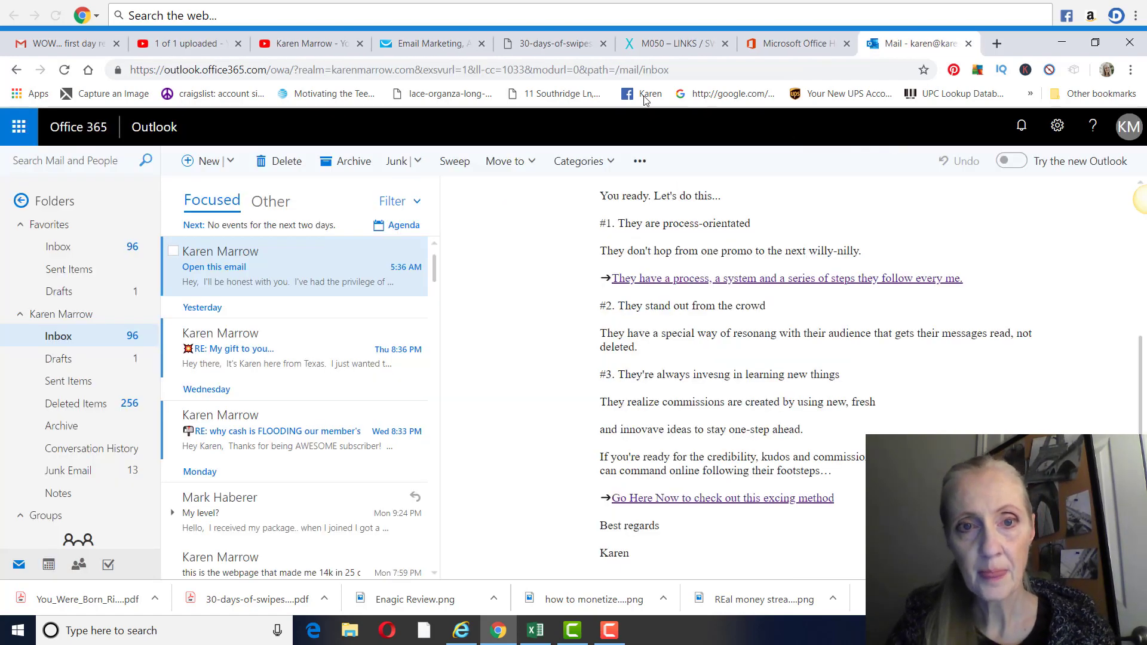
click(432, 44)
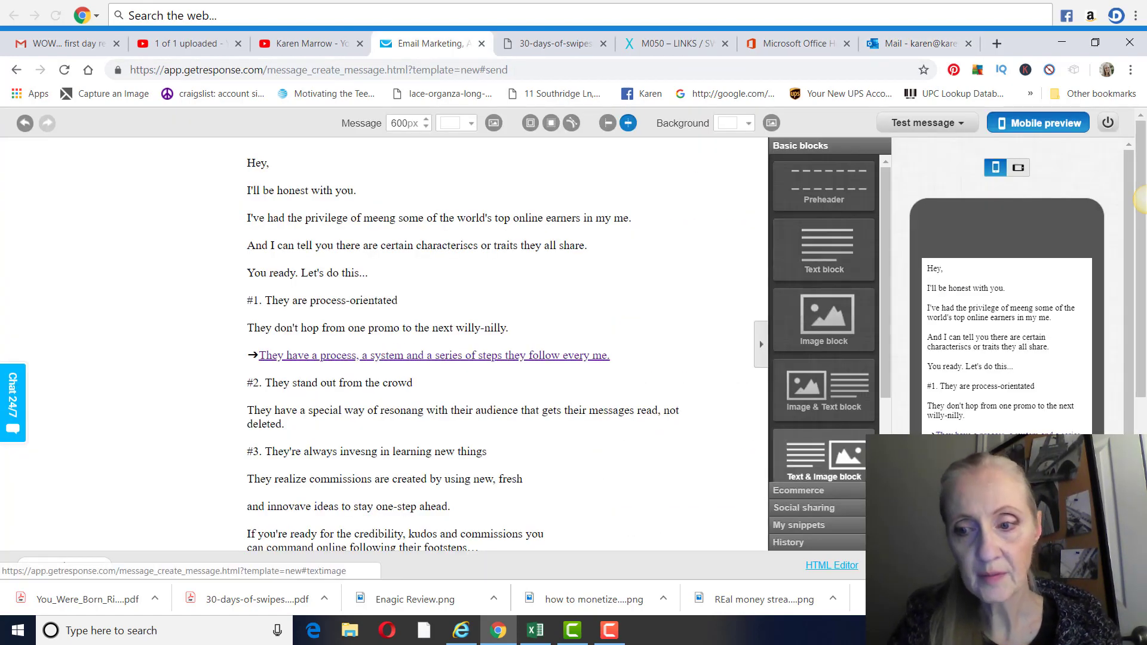
Set the broadcast recipients to only the cashwebinar1 list, 18 contacts in total
click(1088, 565)
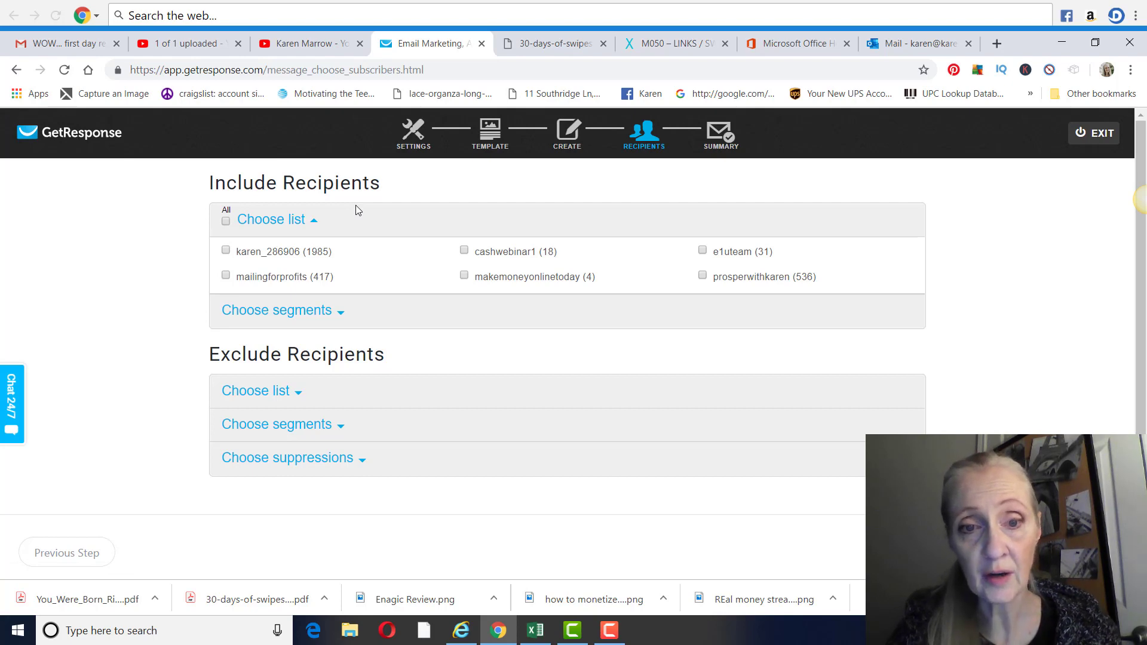
click(227, 222)
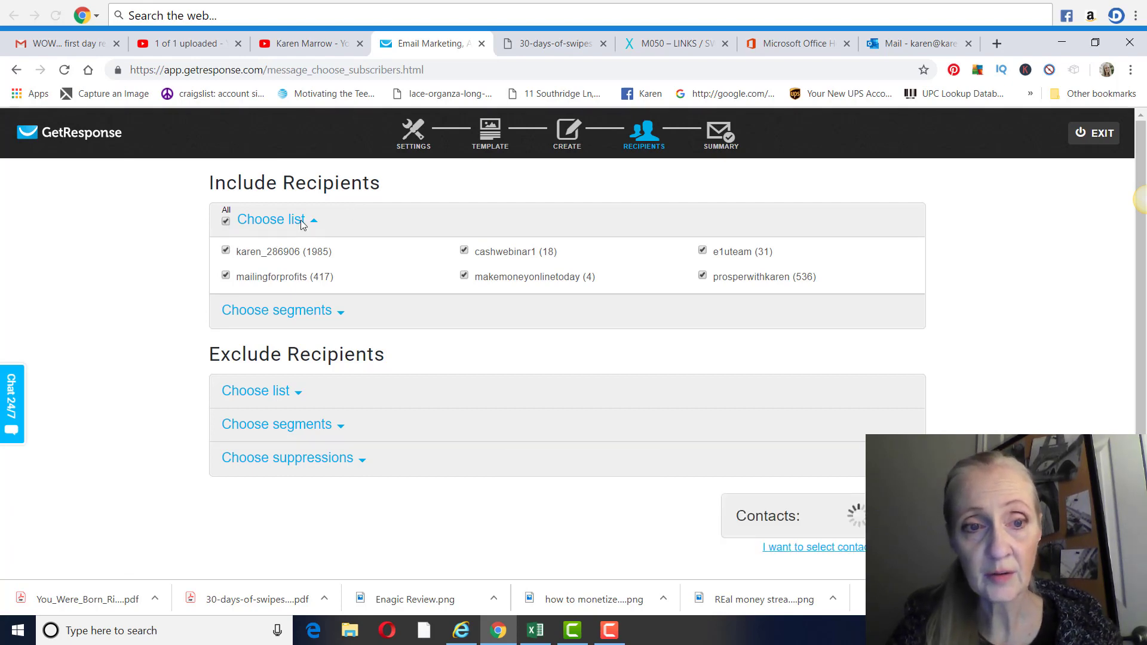
click(227, 221)
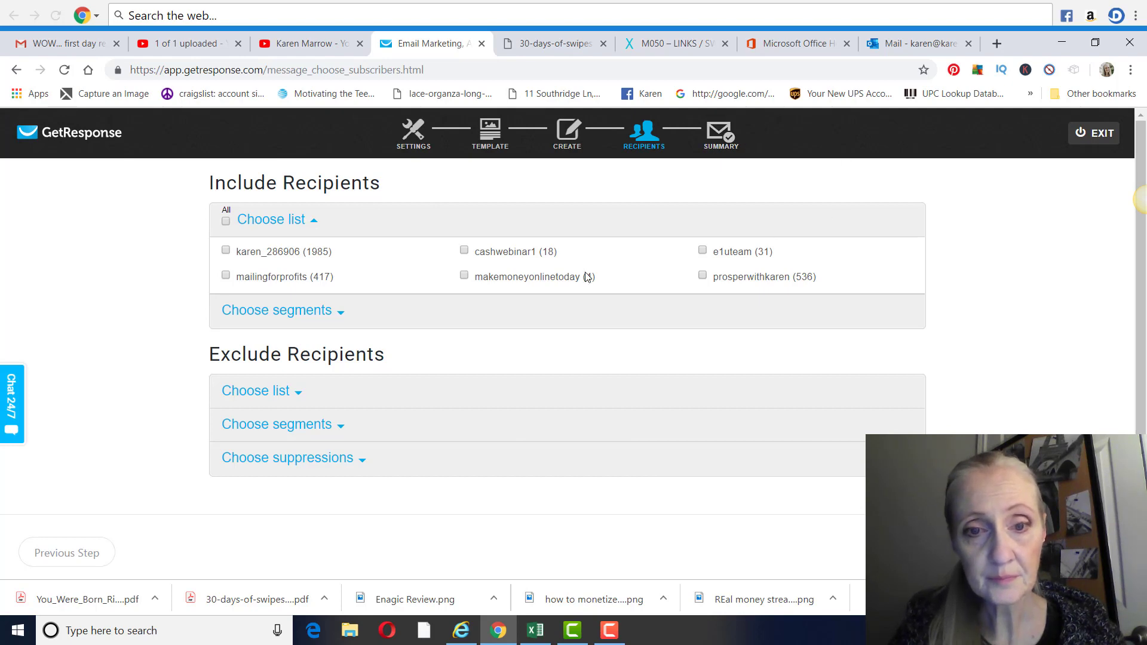
click(464, 252)
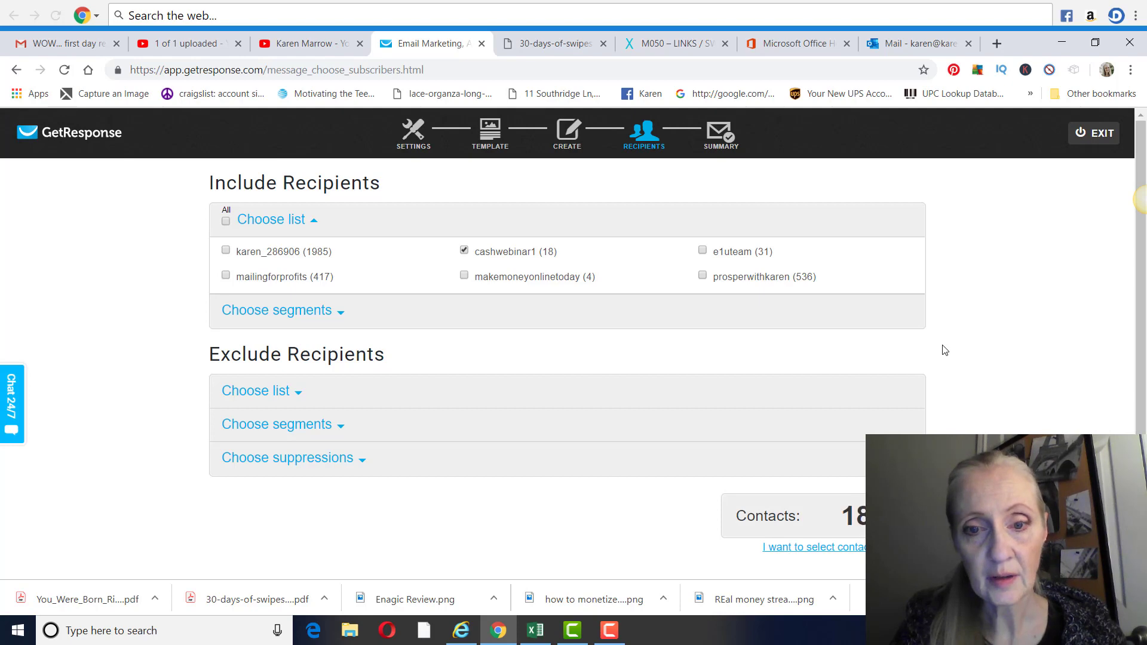
scroll(945, 346, down, 2)
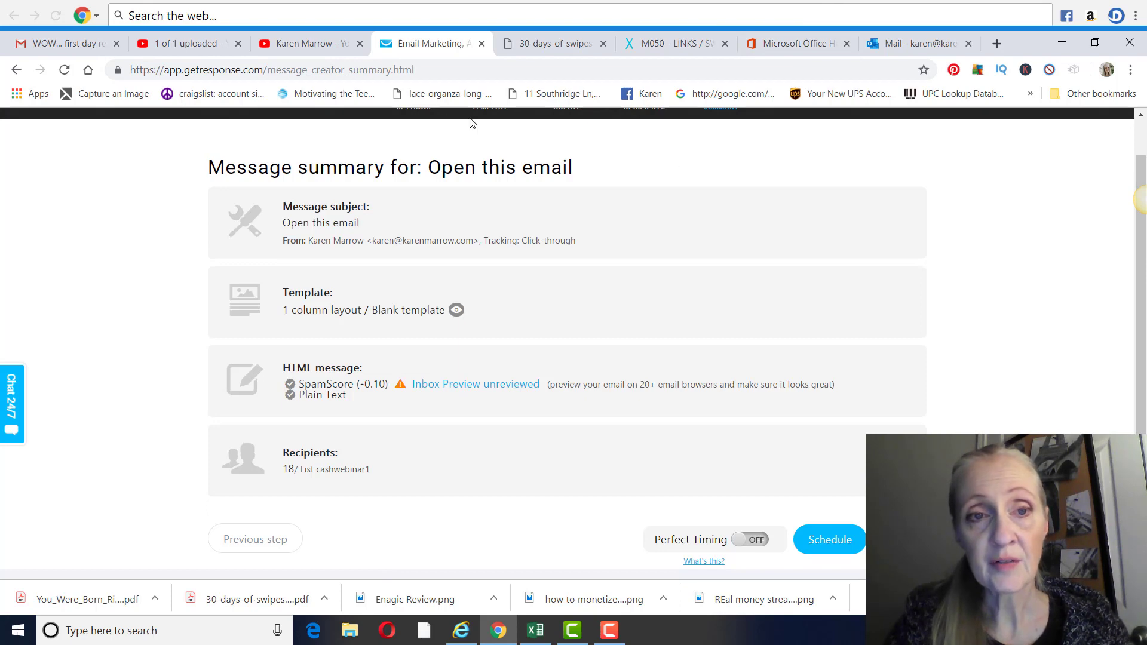
Switch to the YouTube channel's Videos page
click(317, 46)
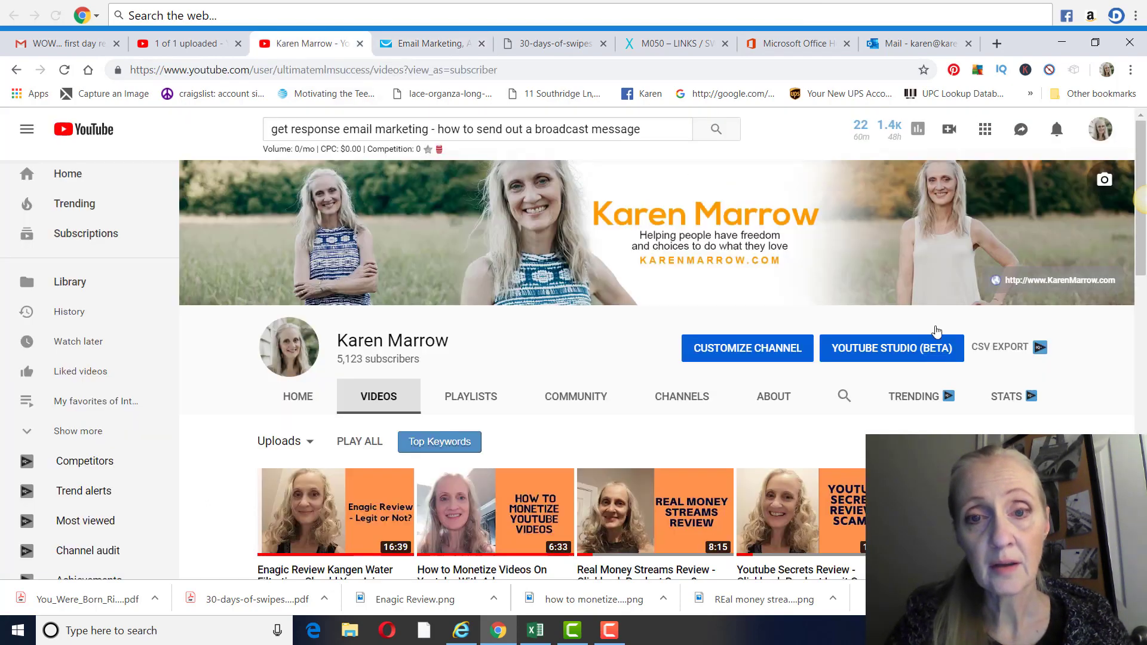